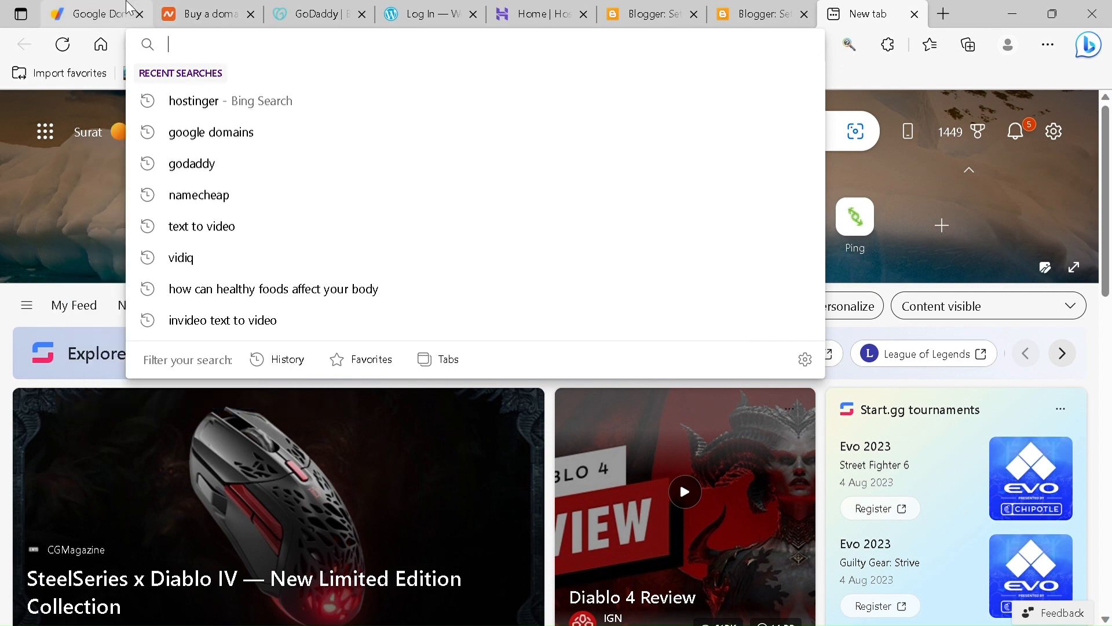
- Look over the Namecheap, GoDaddy and Google Domains sites, and review the example domain names entered in the Google Domains search
click(204, 10)
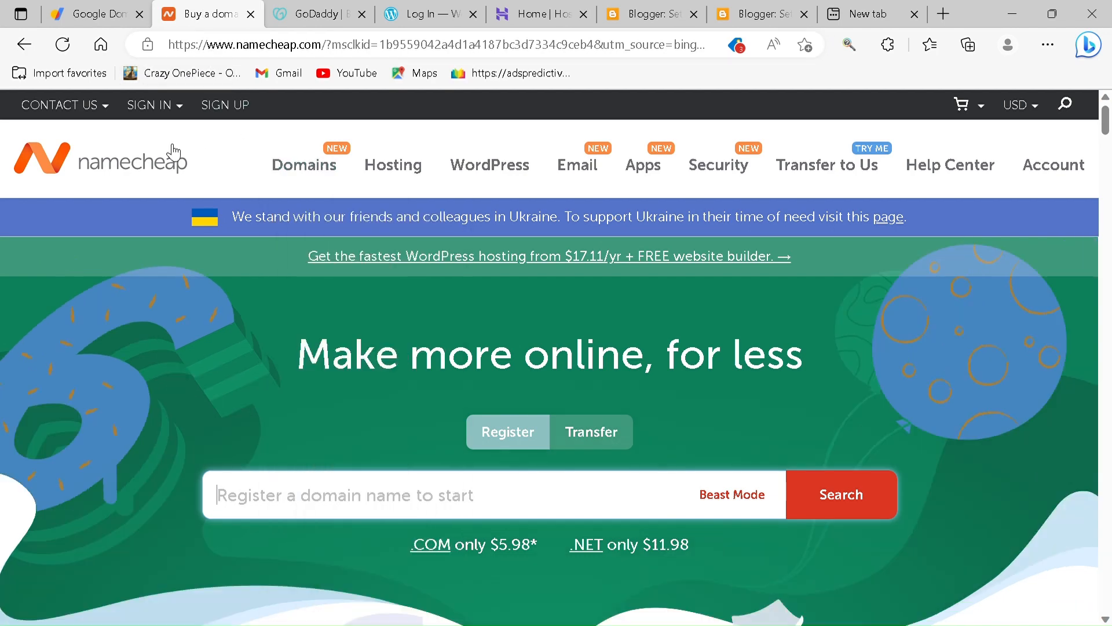
click(281, 17)
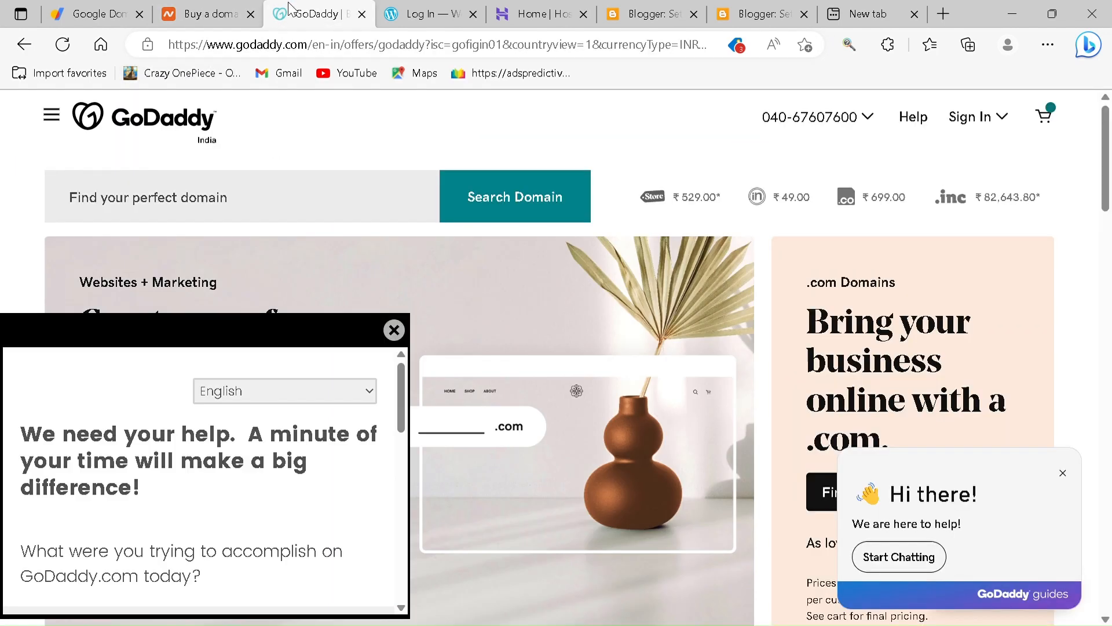
click(119, 18)
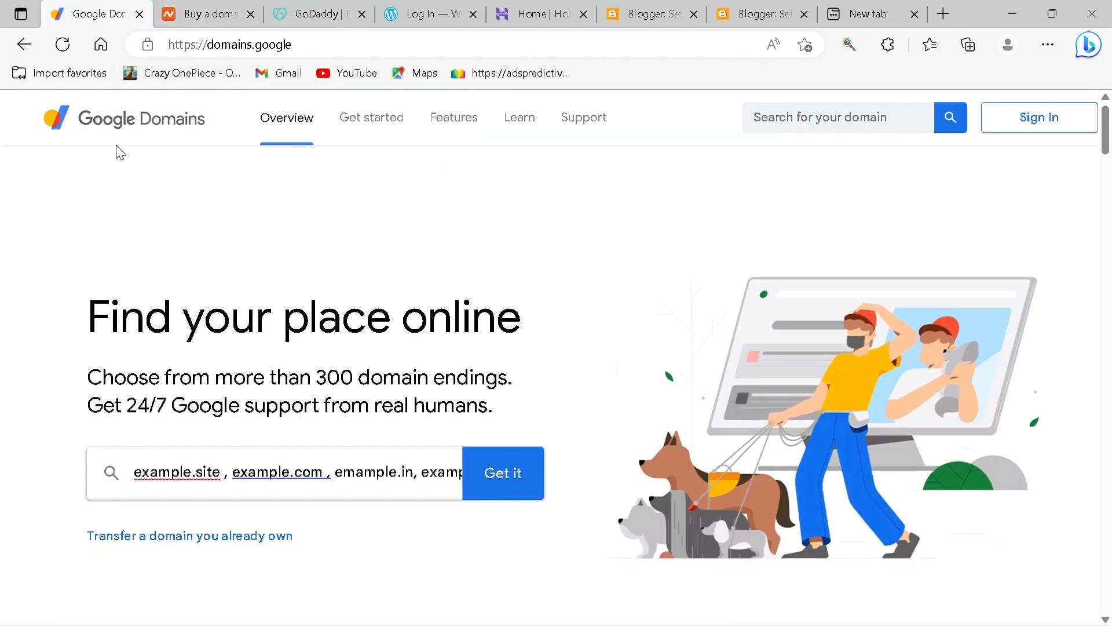
scroll(308, 316, down, 3)
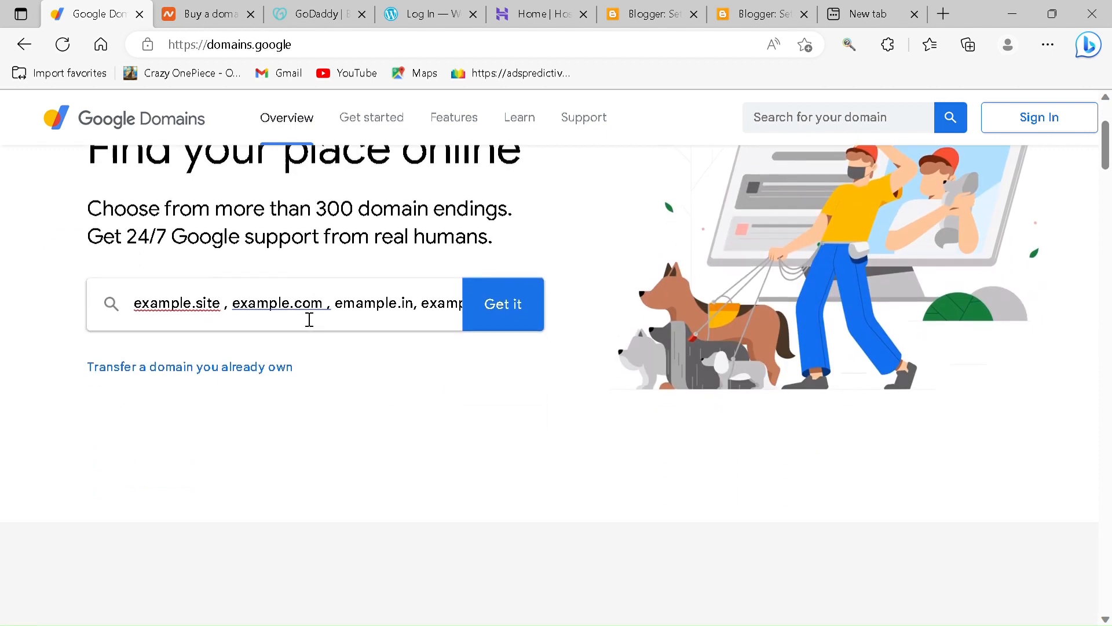
drag(135, 313, 462, 324)
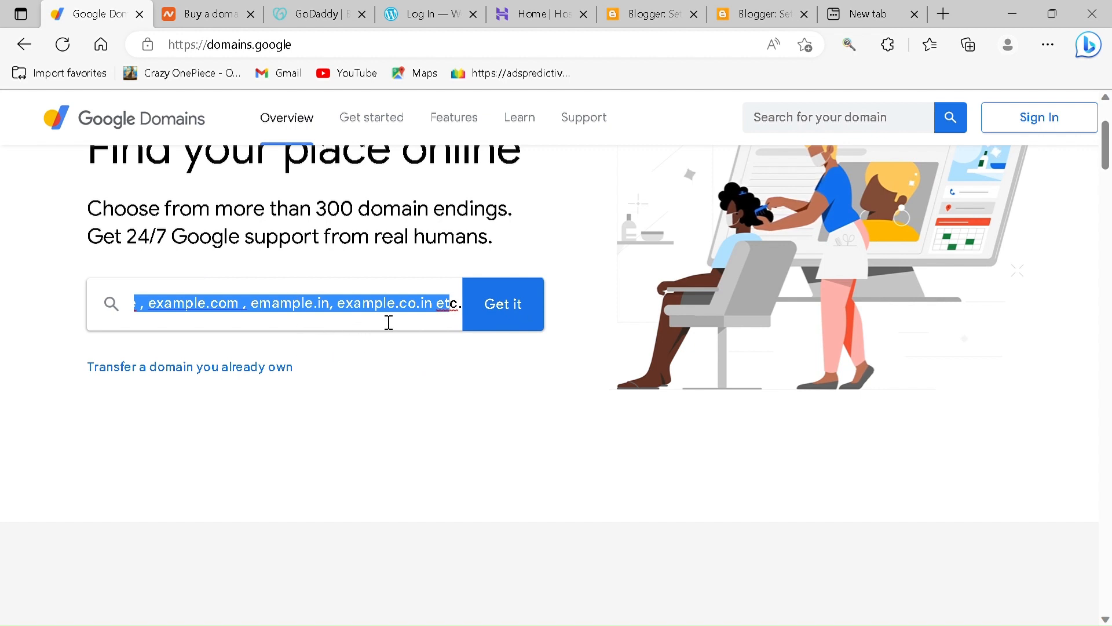
click(410, 317)
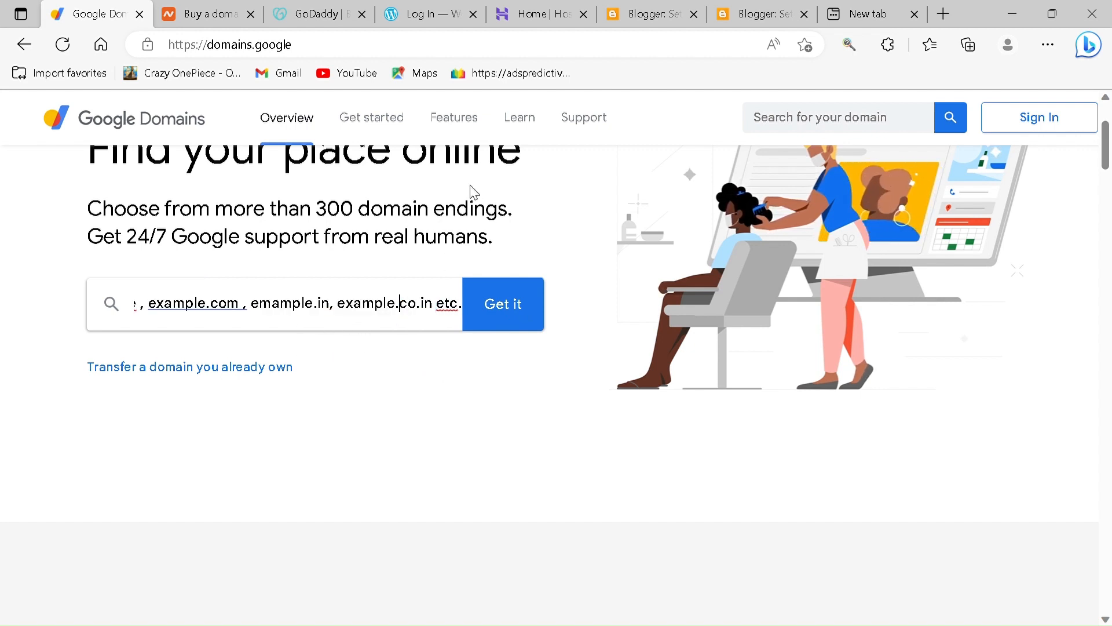
- View the Hostinger home page and the custom domain setting of the healhyprofittips blog in Blogger, leaving that setting without saving
click(521, 15)
scroll(471, 238, down, 3)
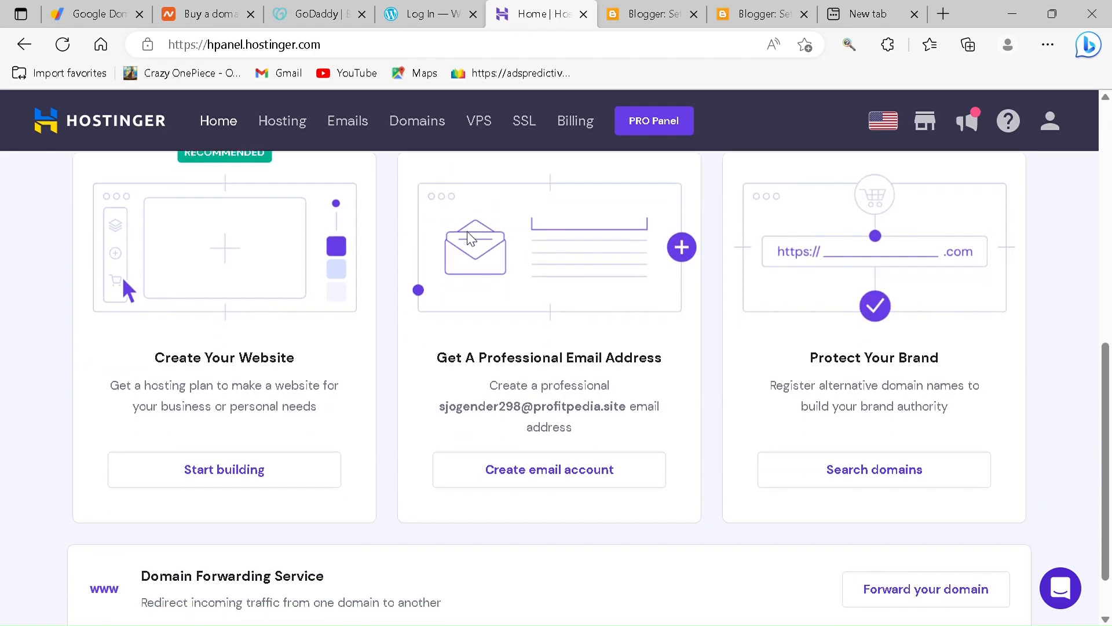
click(653, 8)
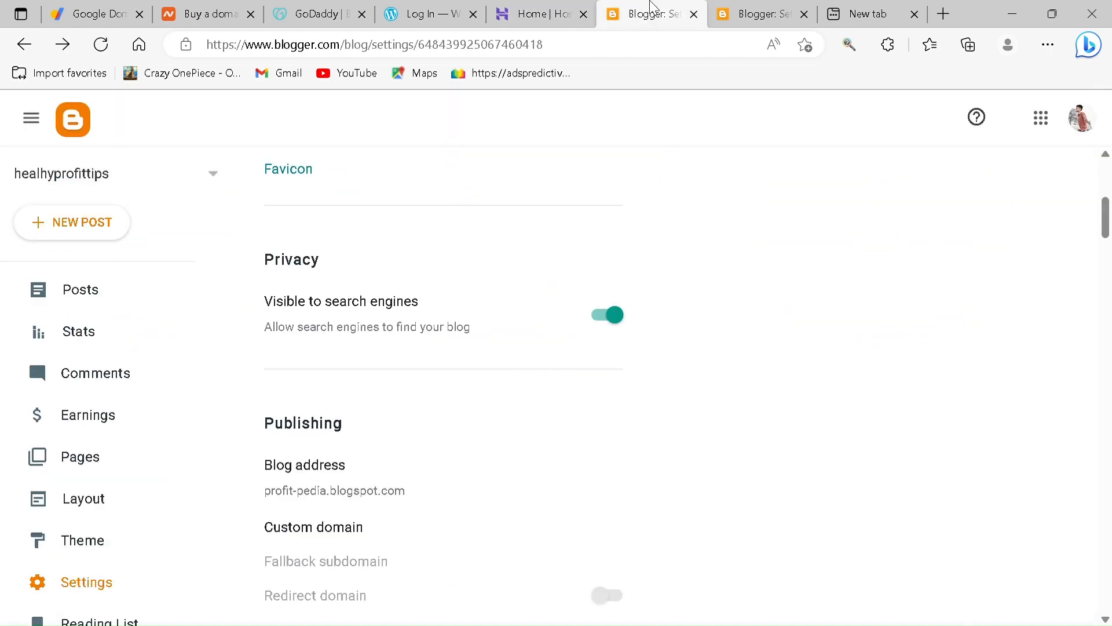
scroll(293, 477, down, 2)
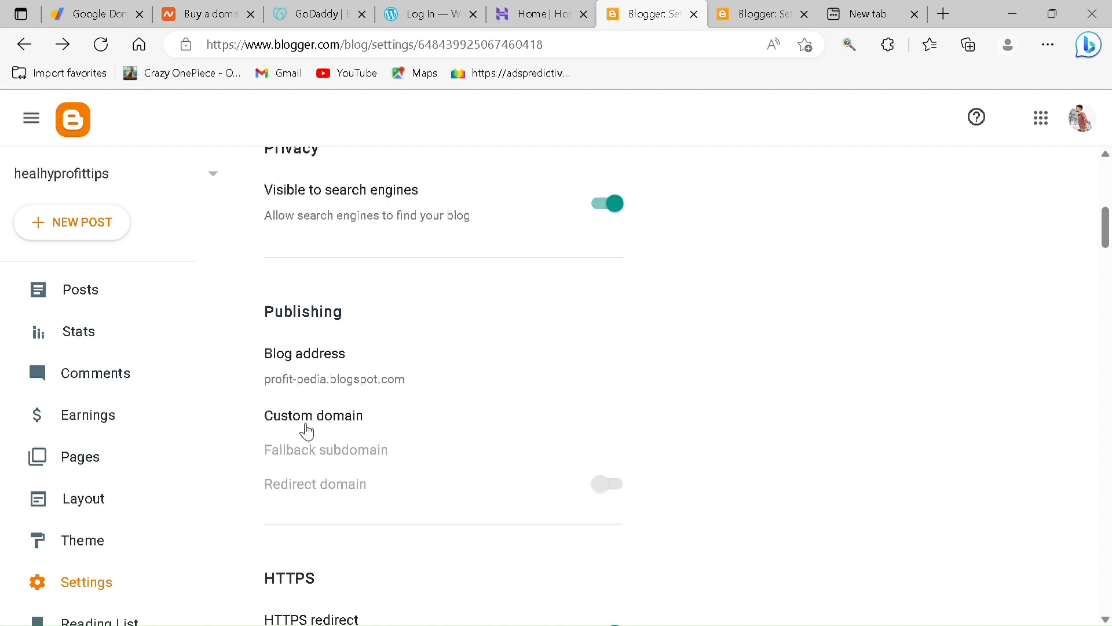
click(307, 431)
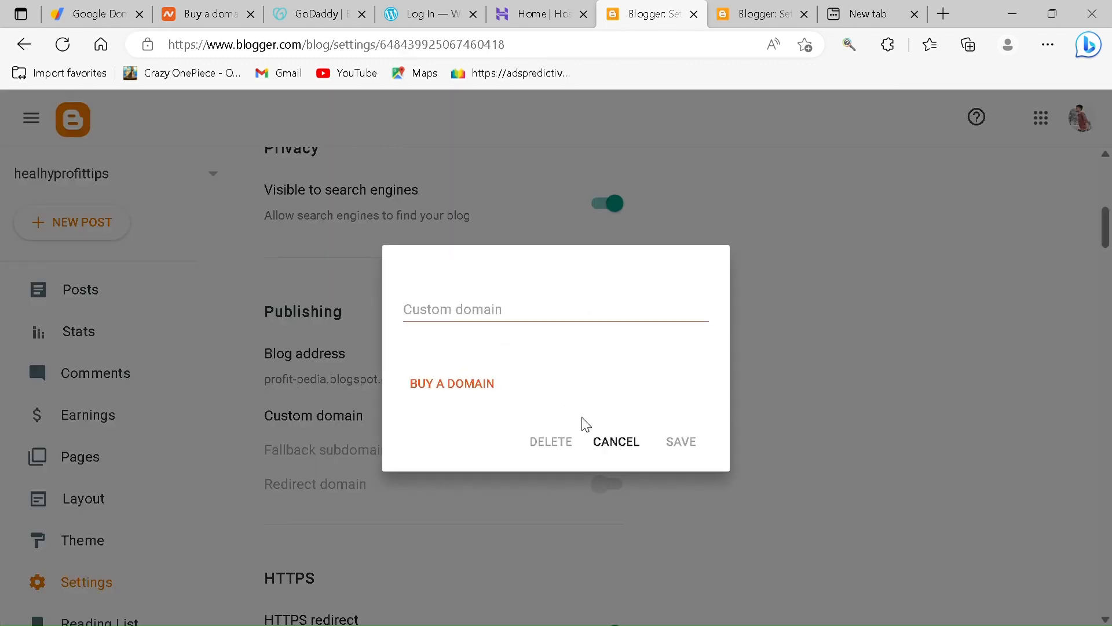
click(616, 440)
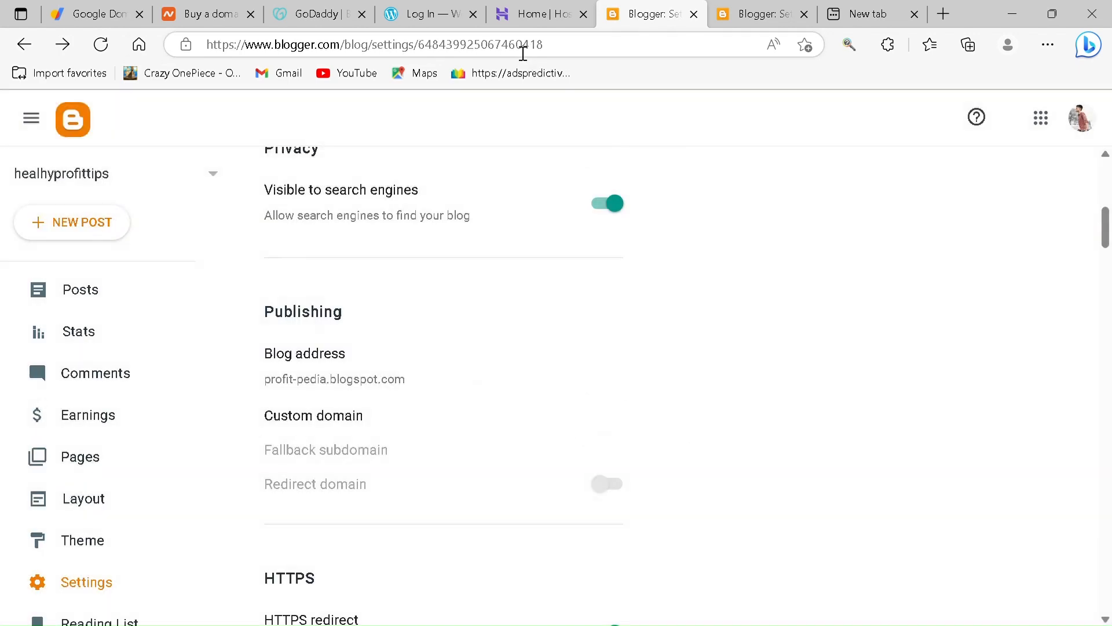
- Switch to Hostinger and open the DNS and nameserver management for the domain profitpedia.site
click(409, 8)
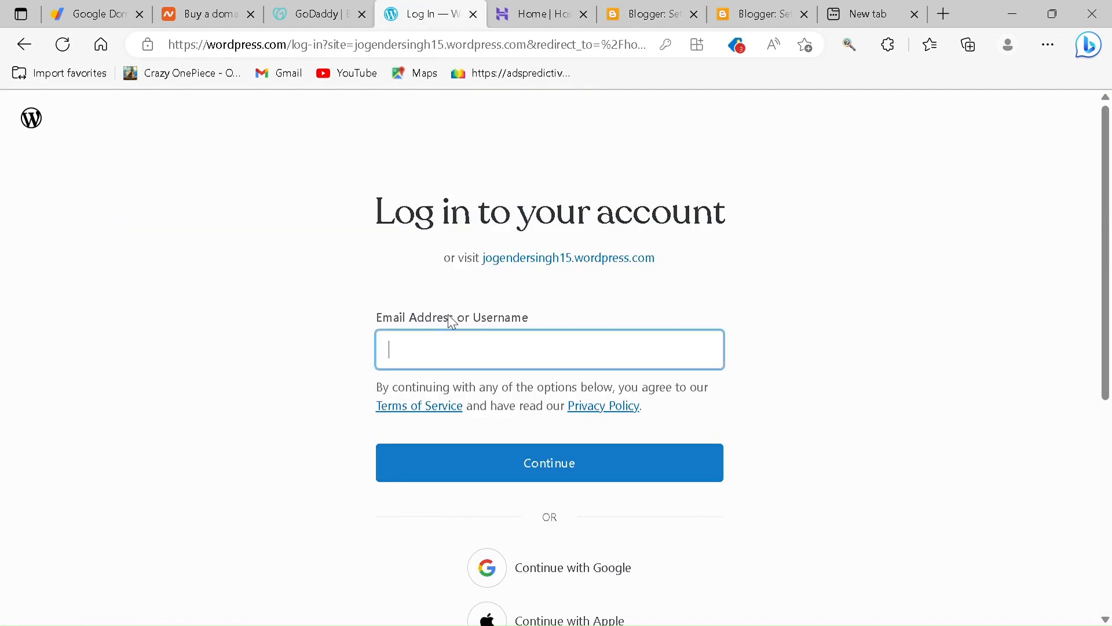
click(530, 14)
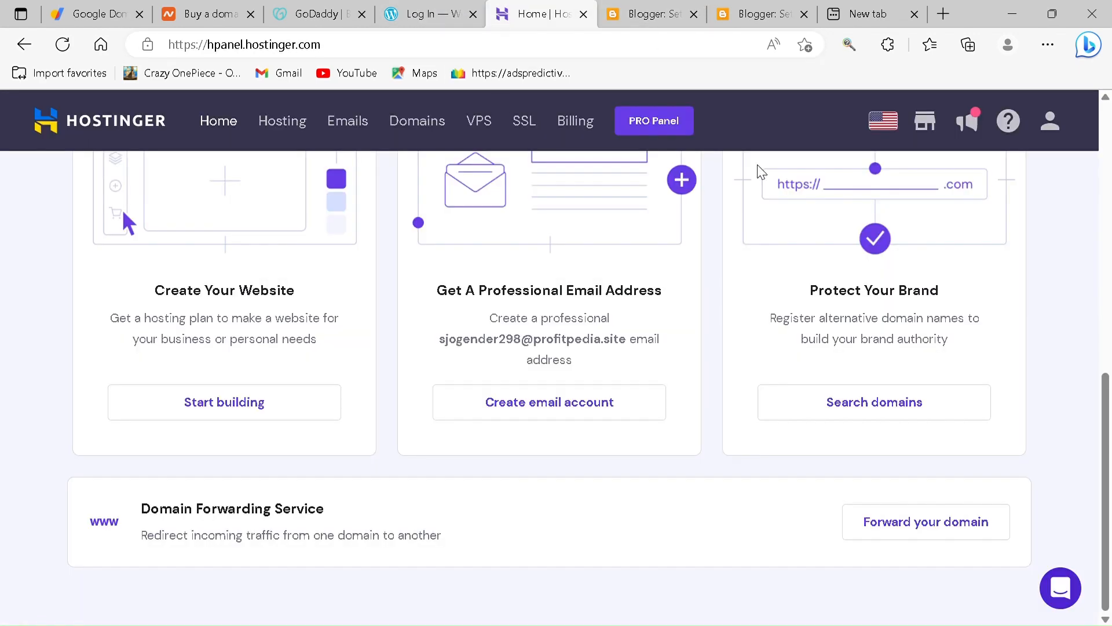
scroll(616, 315, up, 5)
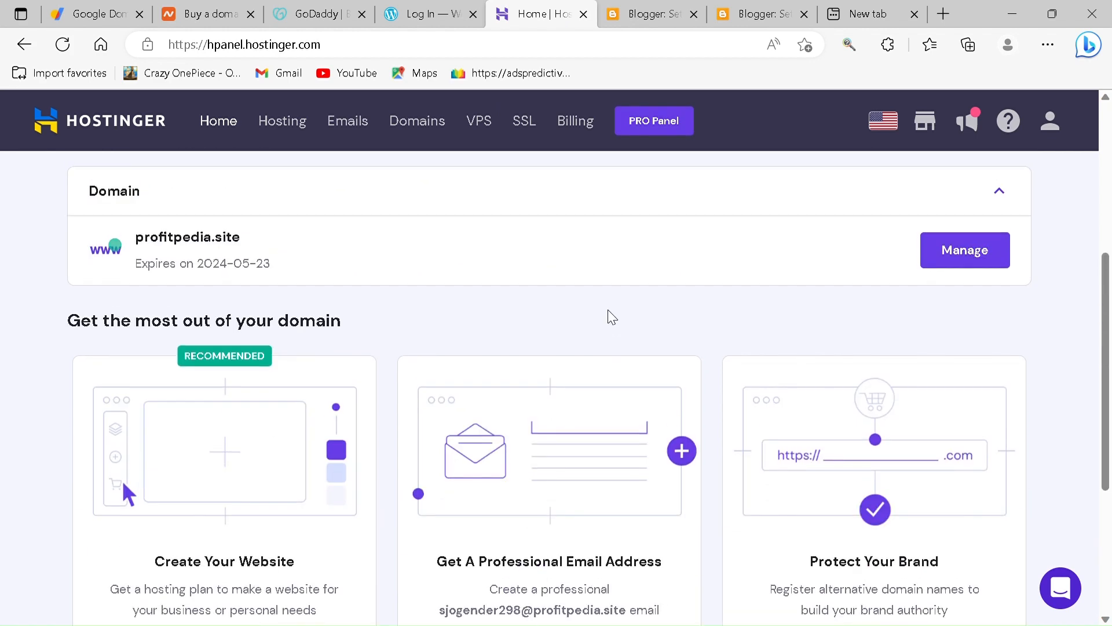
click(963, 256)
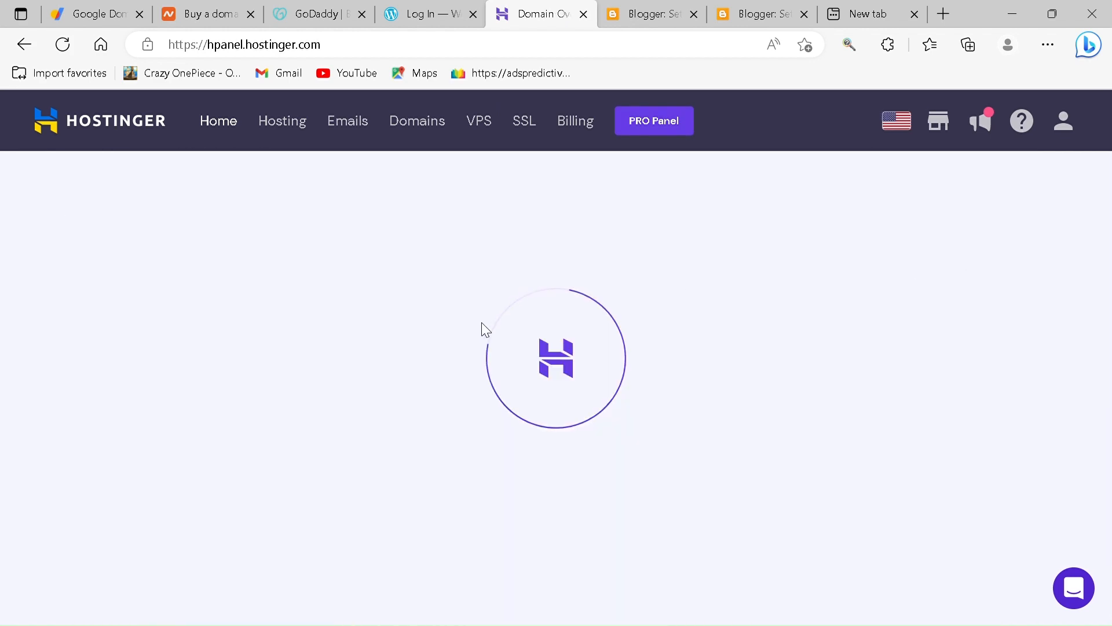
scroll(502, 390, down, 5)
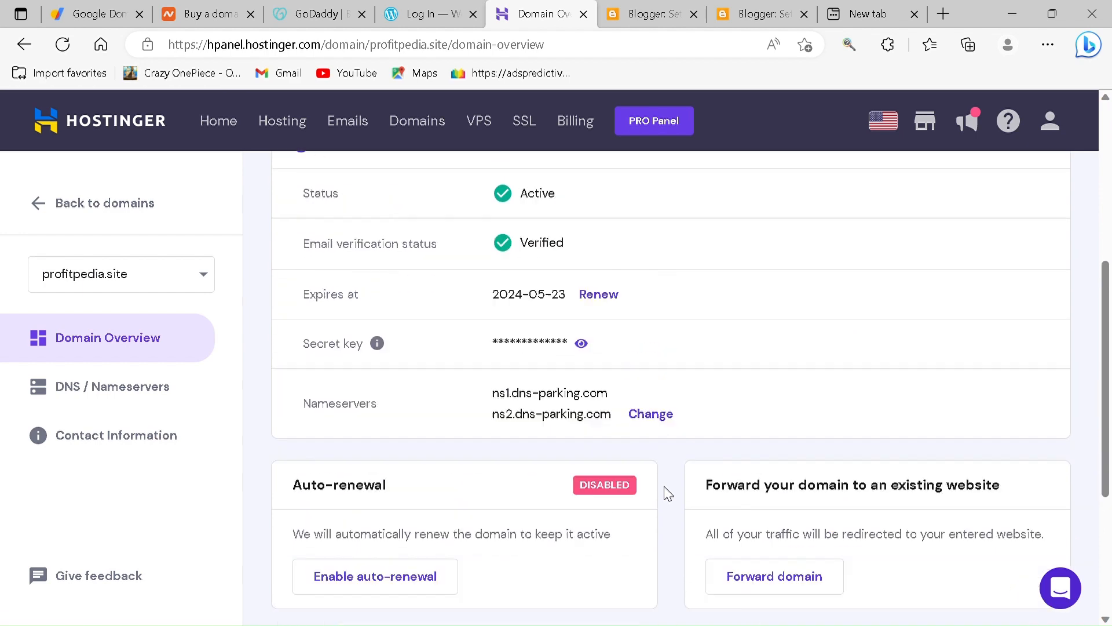
scroll(668, 494, up, 1)
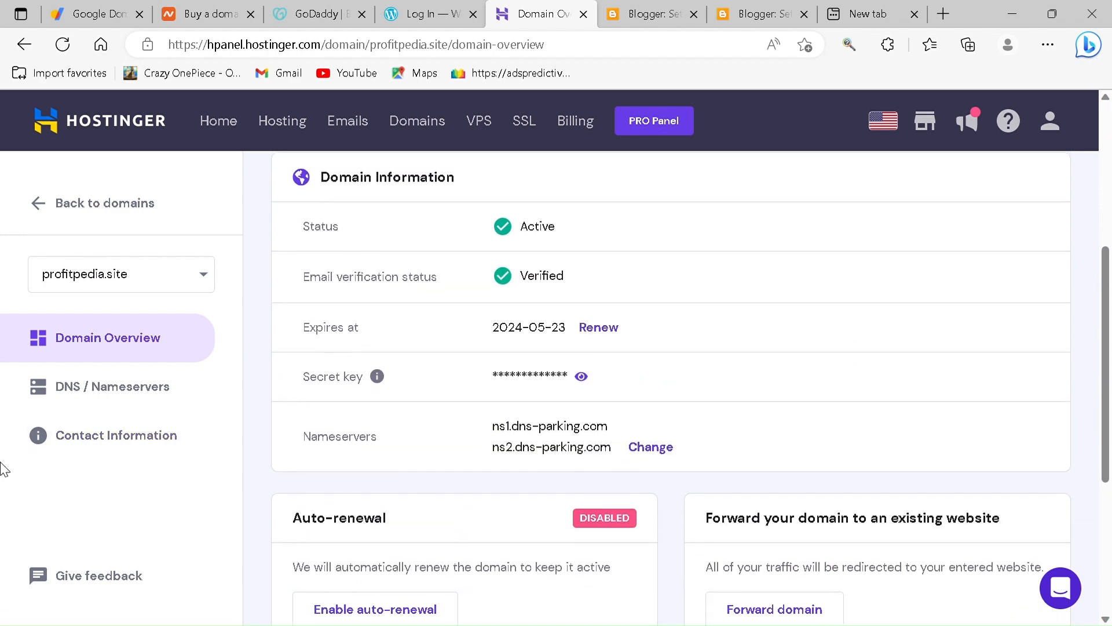
click(82, 404)
- Examine the two existing CNAME records in the domain's DNS record list
scroll(484, 392, down, 5)
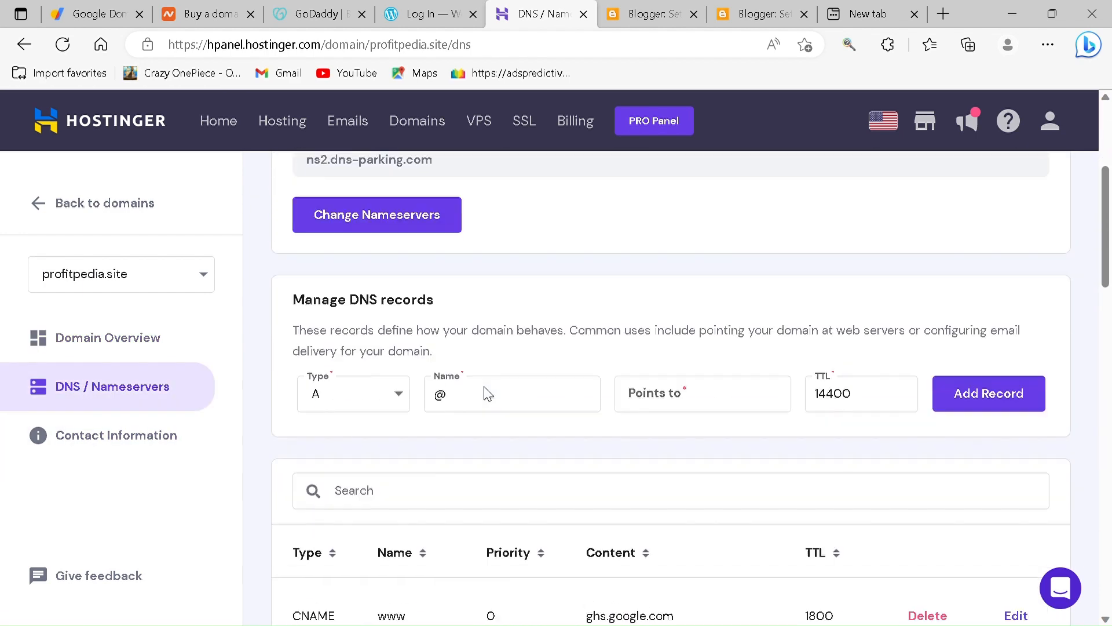
scroll(487, 394, down, 5)
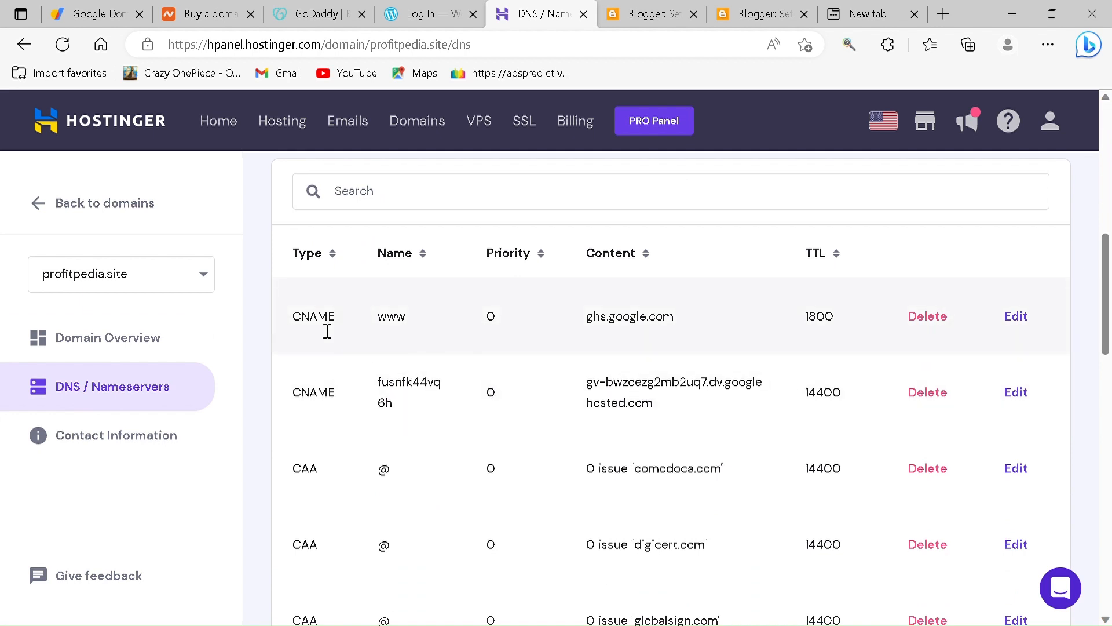
drag(301, 325, 880, 308)
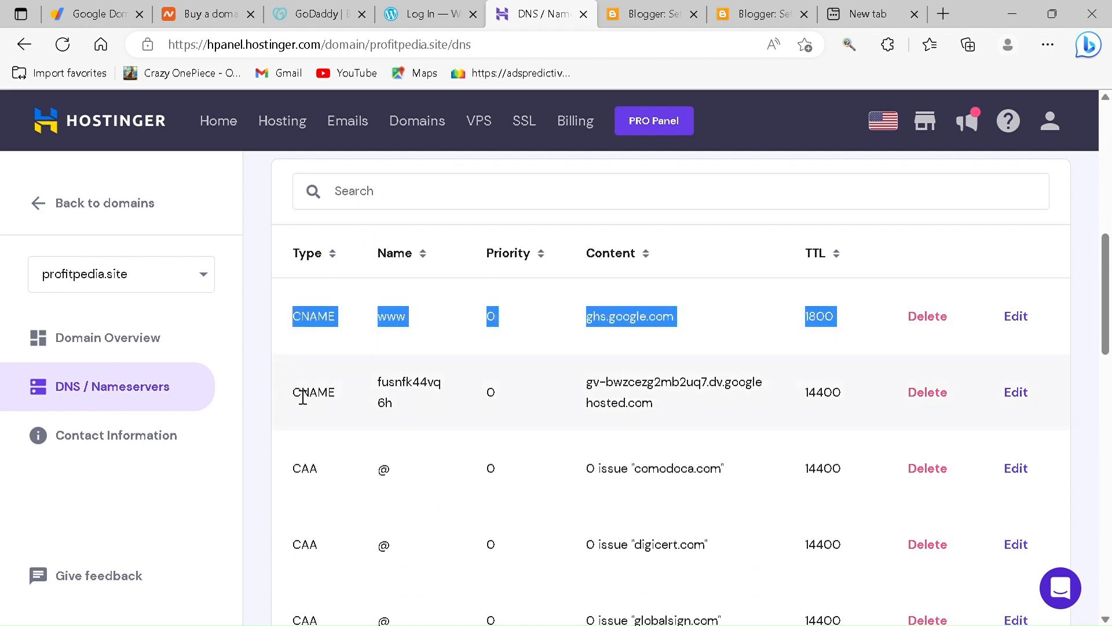
drag(302, 397, 764, 386)
drag(837, 350, 359, 365)
click(359, 365)
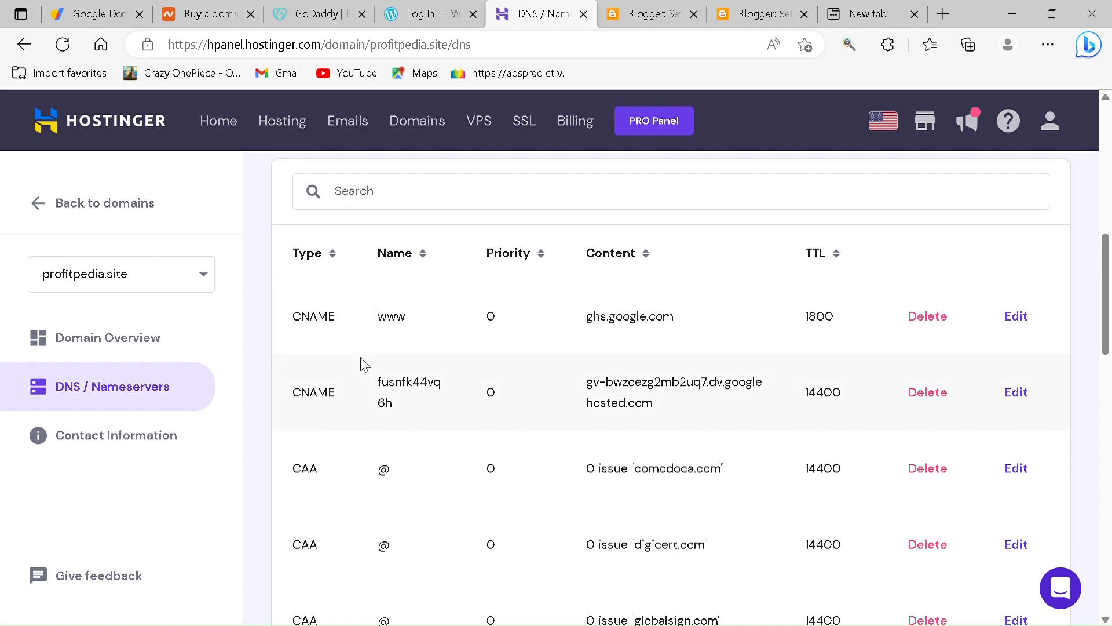
scroll(359, 365, up, 2)
click(382, 233)
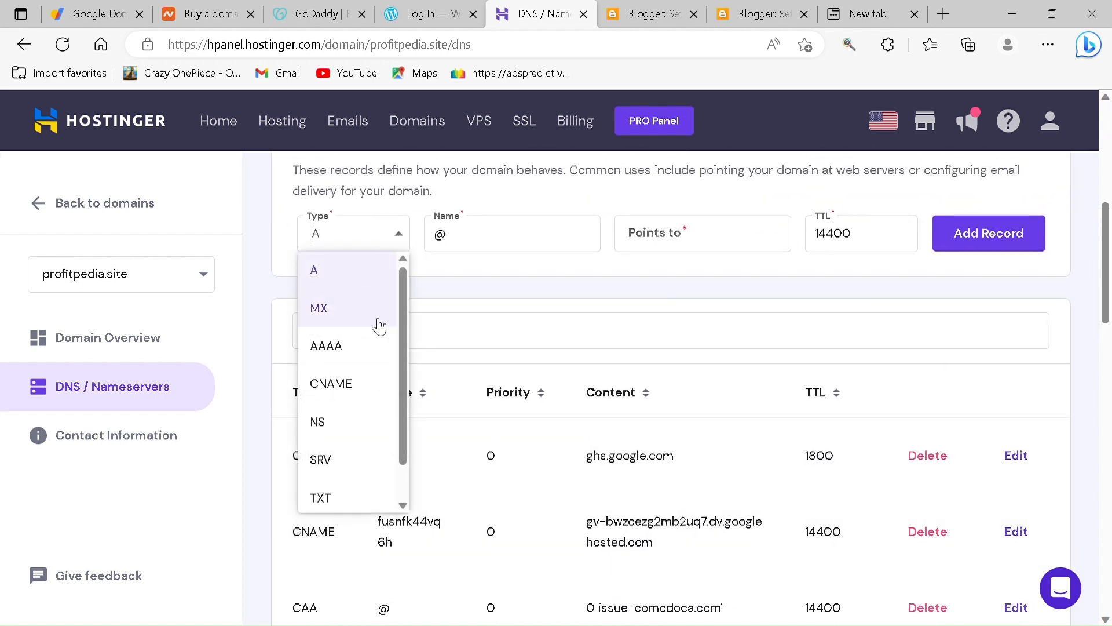
click(347, 388)
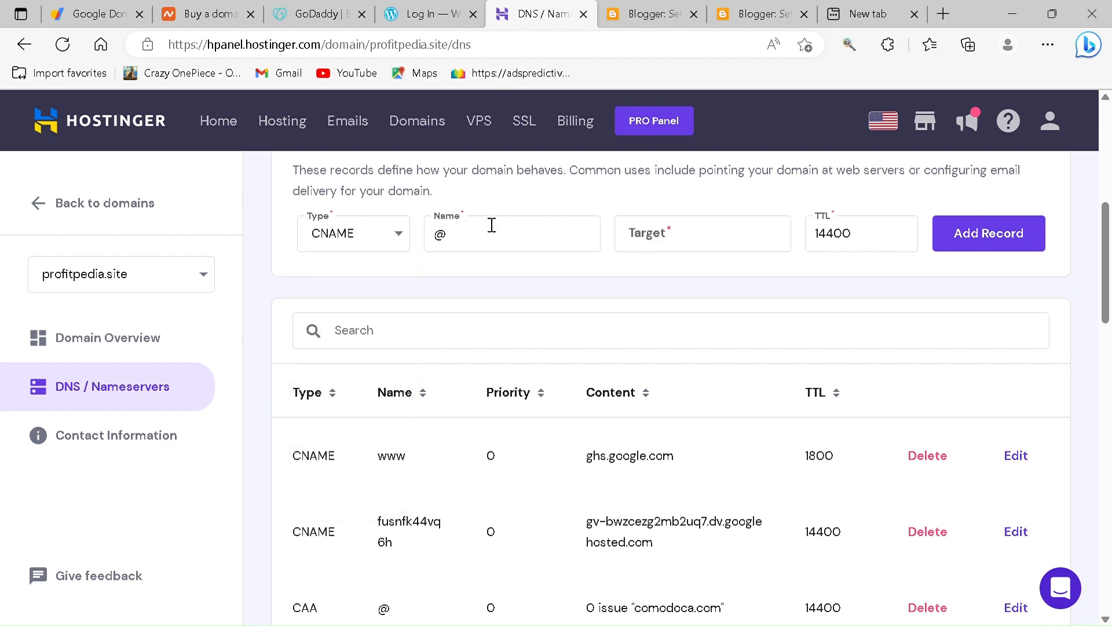
double_click(451, 247)
key(BackSpace)
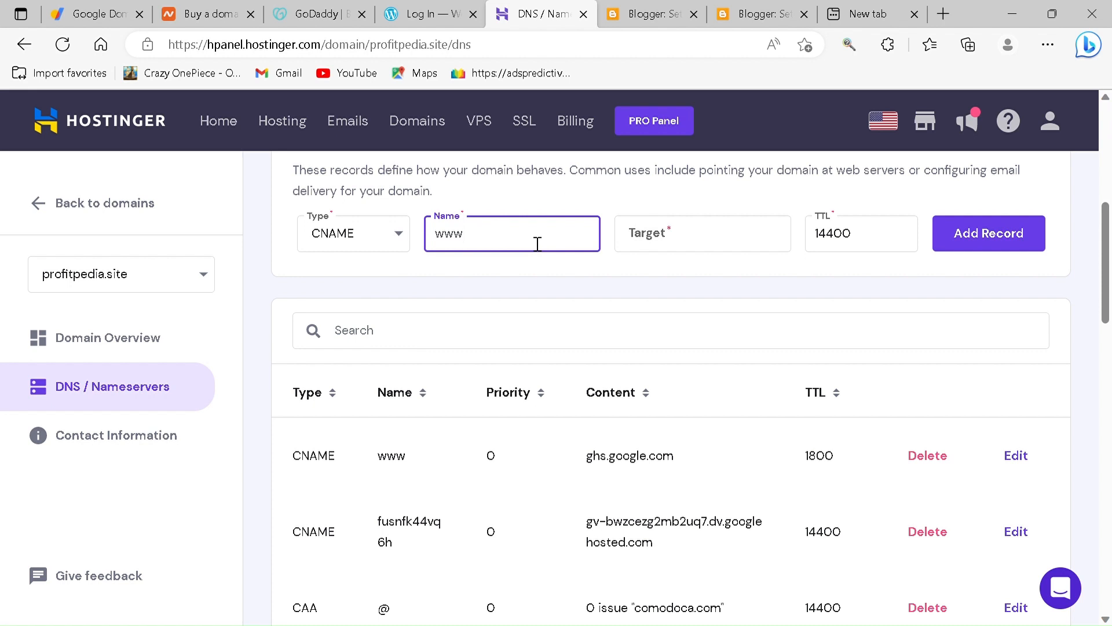
- Review the content values of the two existing CNAME records as examples for the new record's target
click(685, 245)
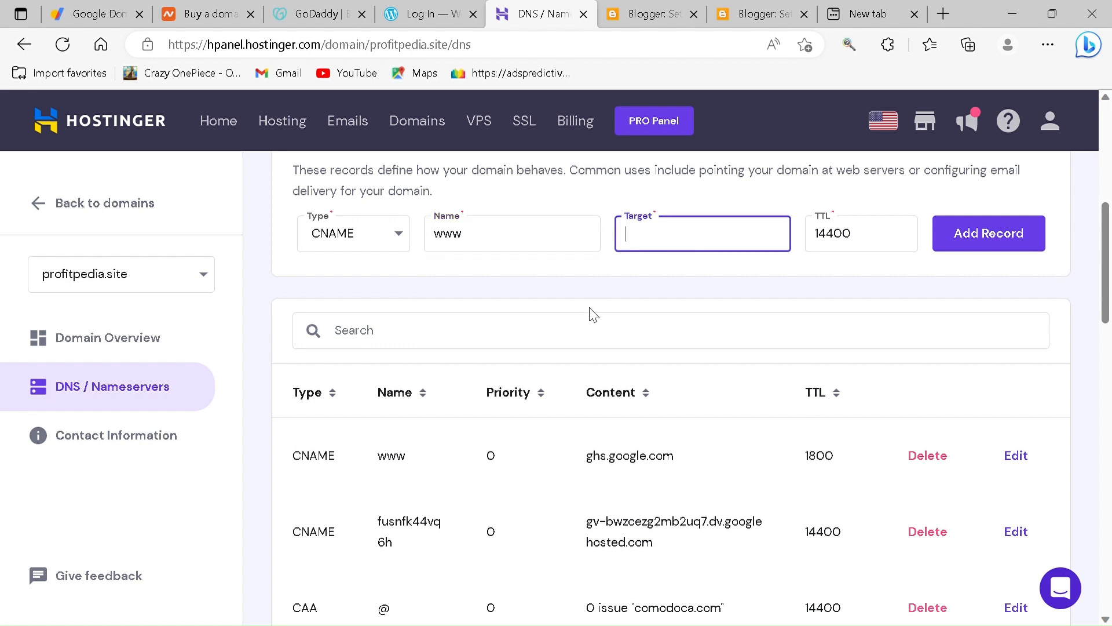
drag(586, 457, 686, 461)
click(656, 248)
drag(586, 457, 703, 457)
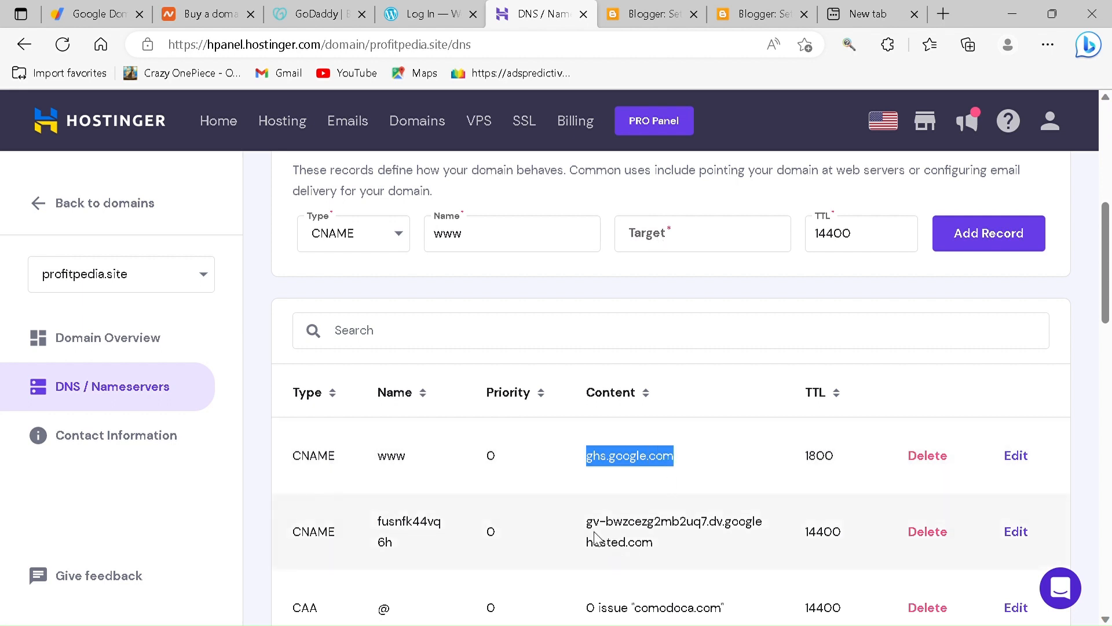
drag(587, 525, 631, 521)
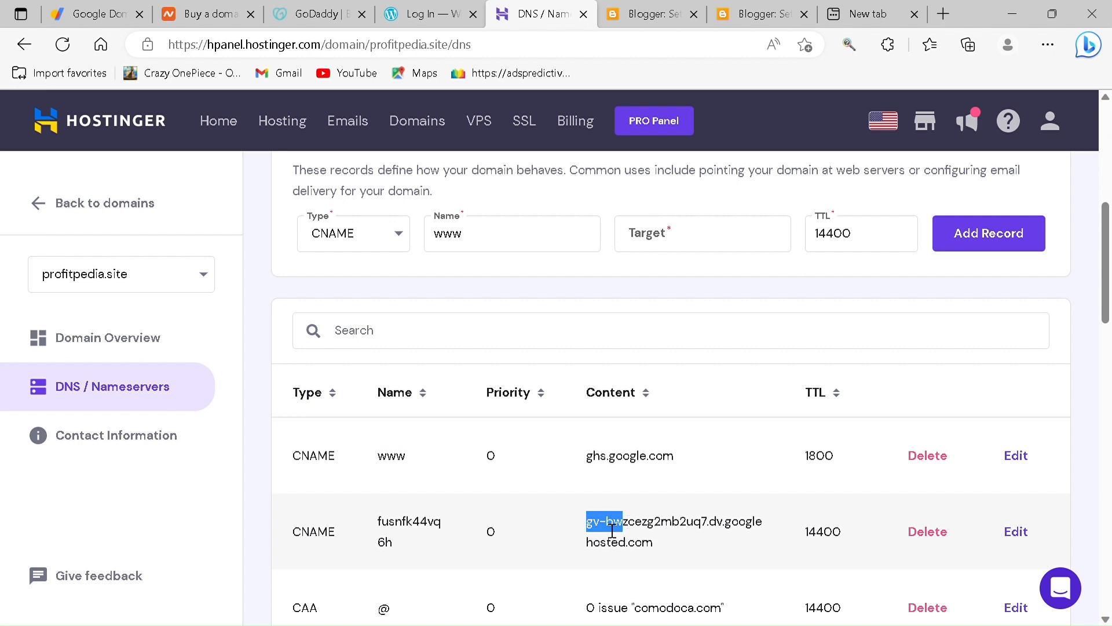
click(612, 530)
- Switch to Blogger and try to save example.site as the blog's custom domain
click(641, 13)
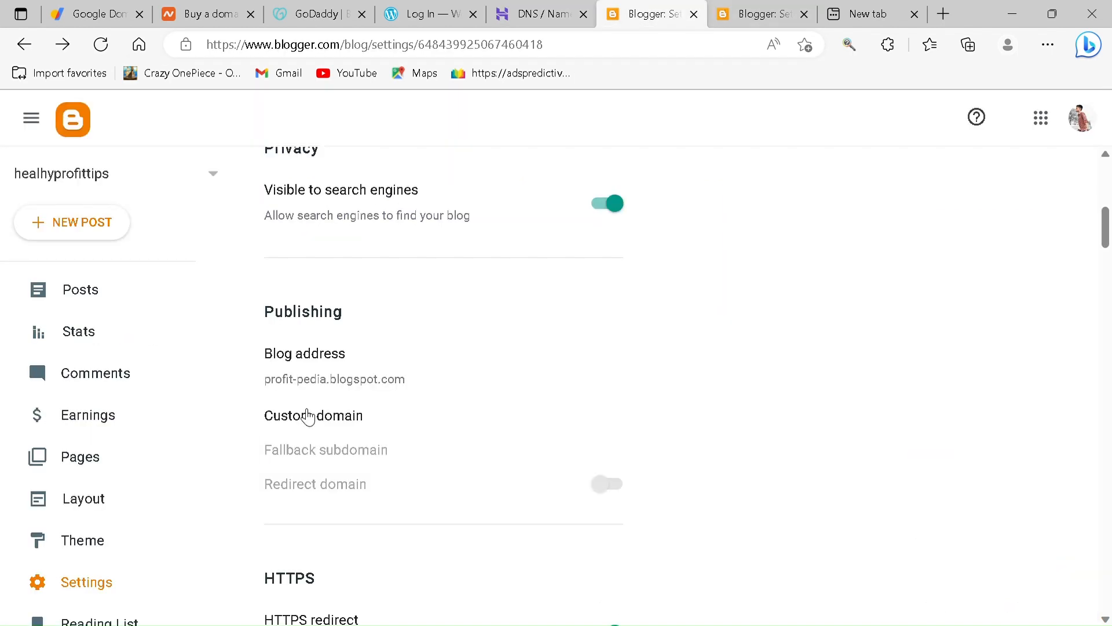
click(307, 416)
click(446, 310)
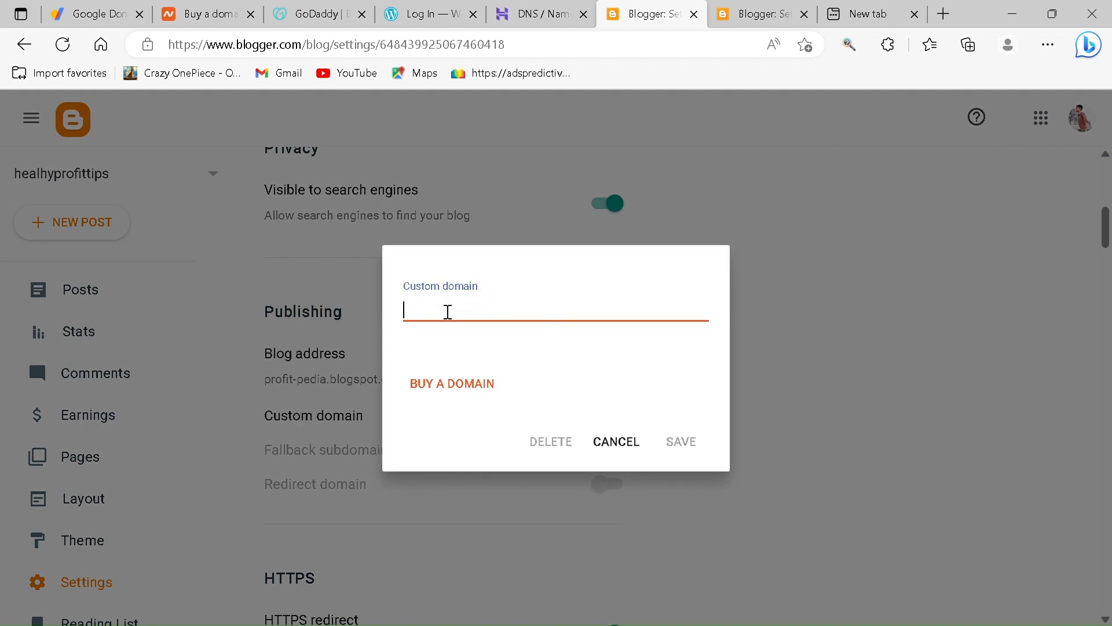
text(example.site)
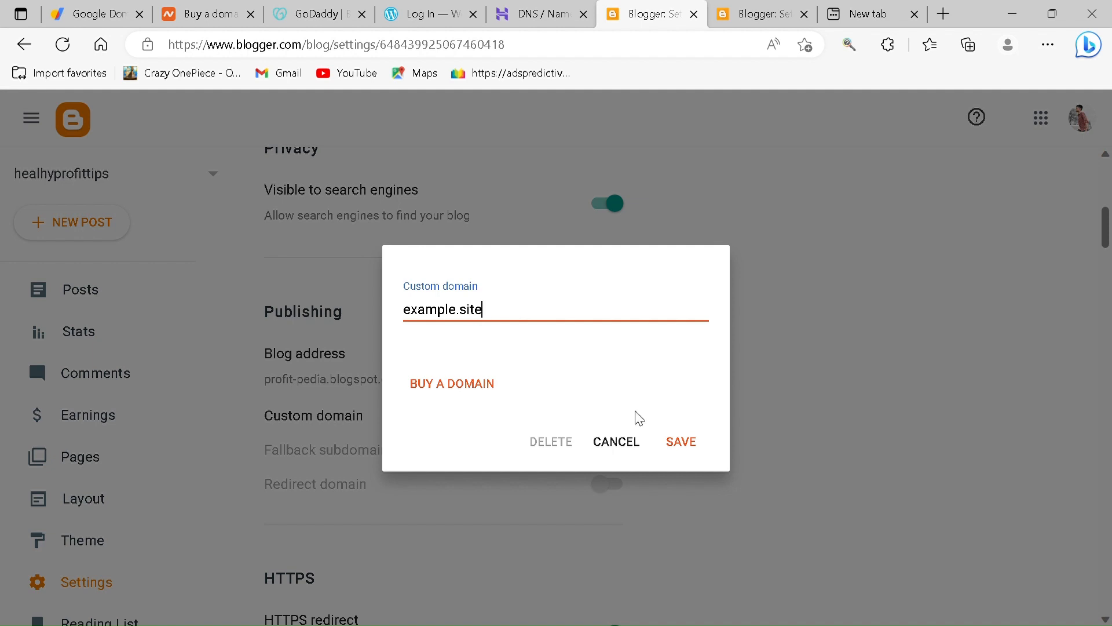
click(680, 447)
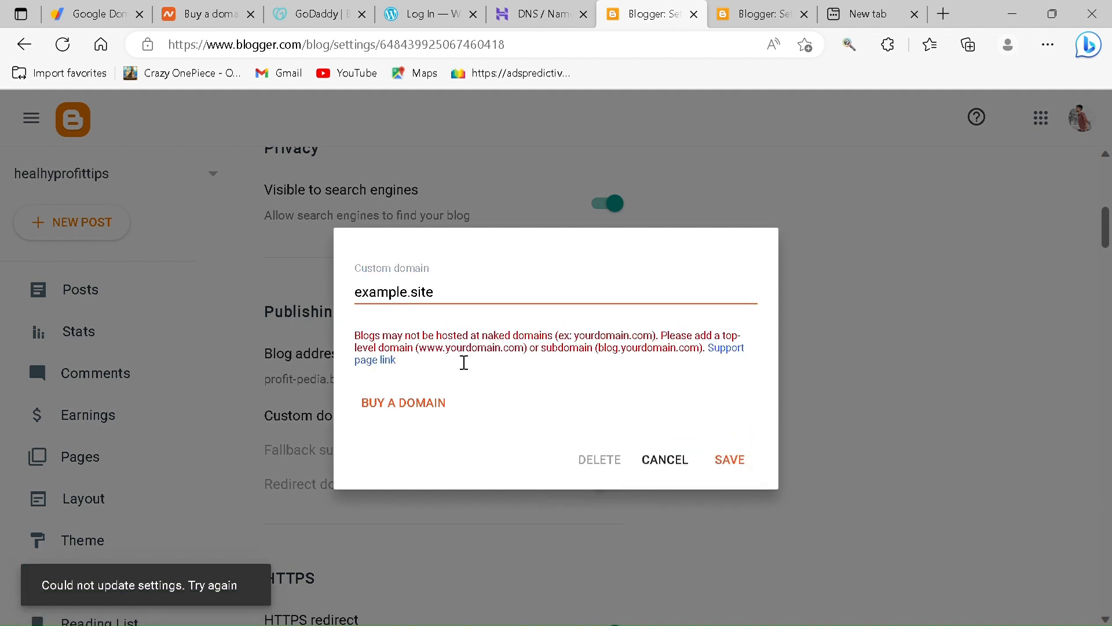
click(355, 294)
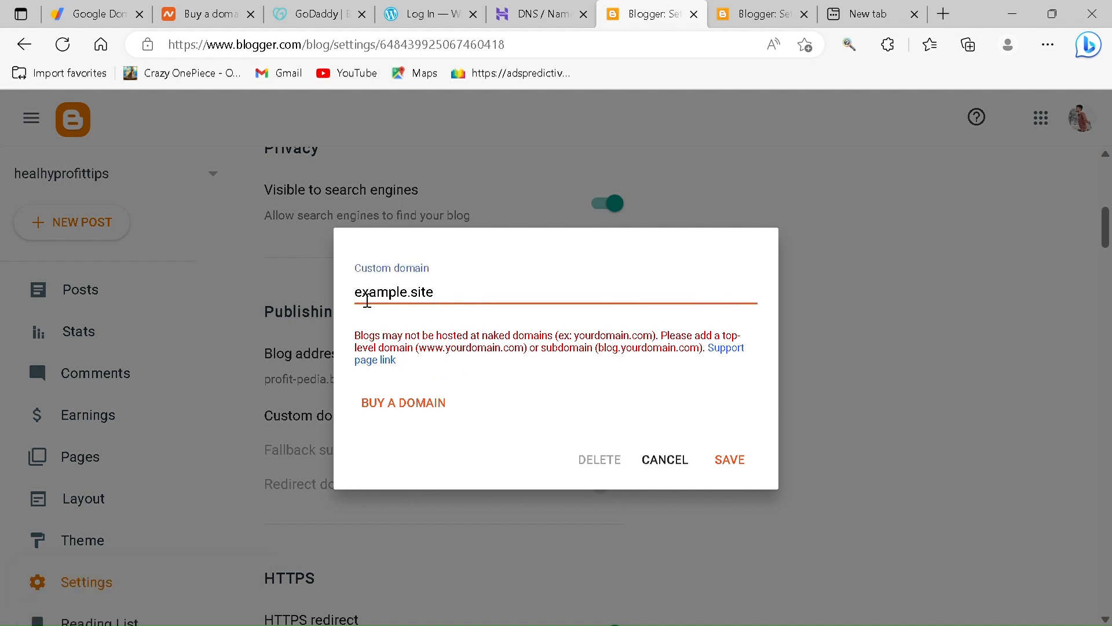
text(www.)
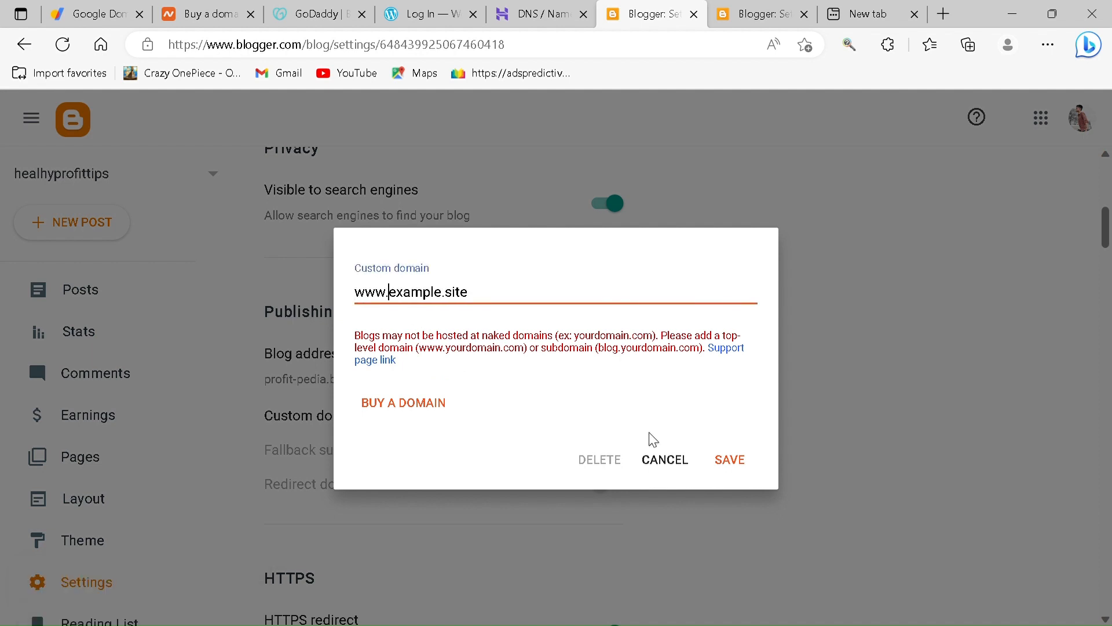
click(733, 466)
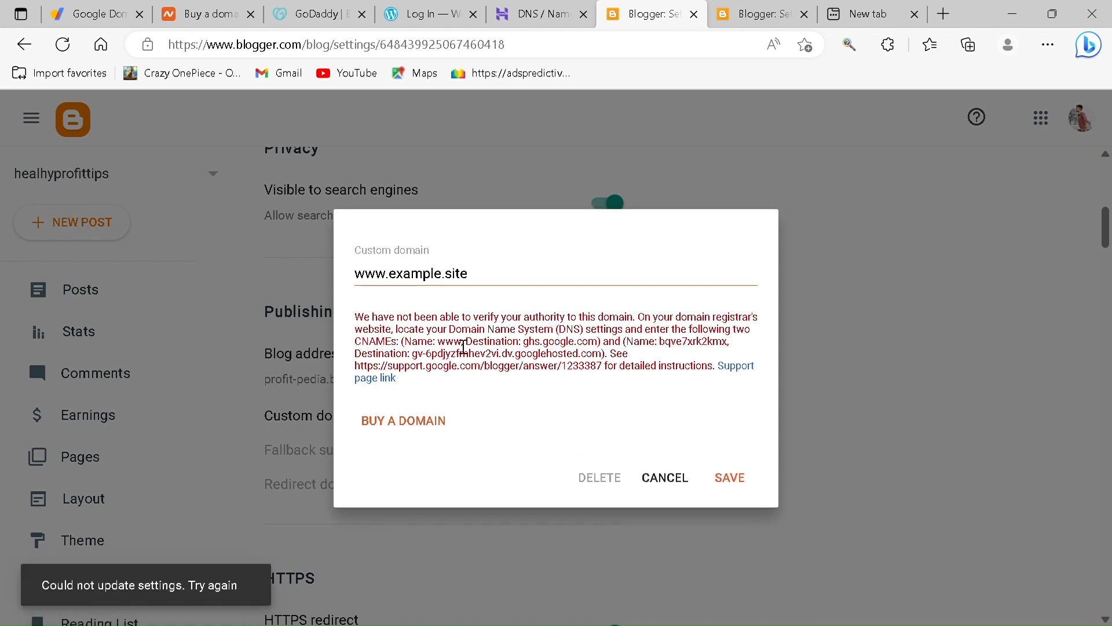
double_click(447, 343)
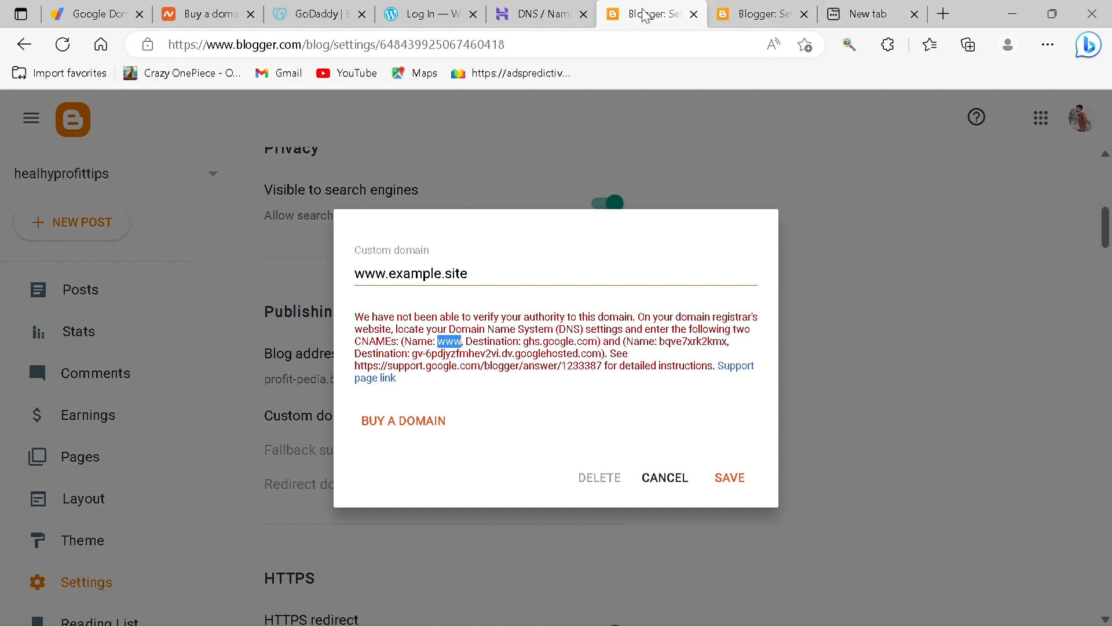
- Copy the first CNAME destination, ghs.google.com, from Blogger's DNS instructions and enter it as the new record's target in Hostinger
click(531, 14)
mouse_move(474, 238)
mouse_down()
mouse_move(449, 240)
mouse_move(472, 239)
mouse_up()
double_click(447, 237)
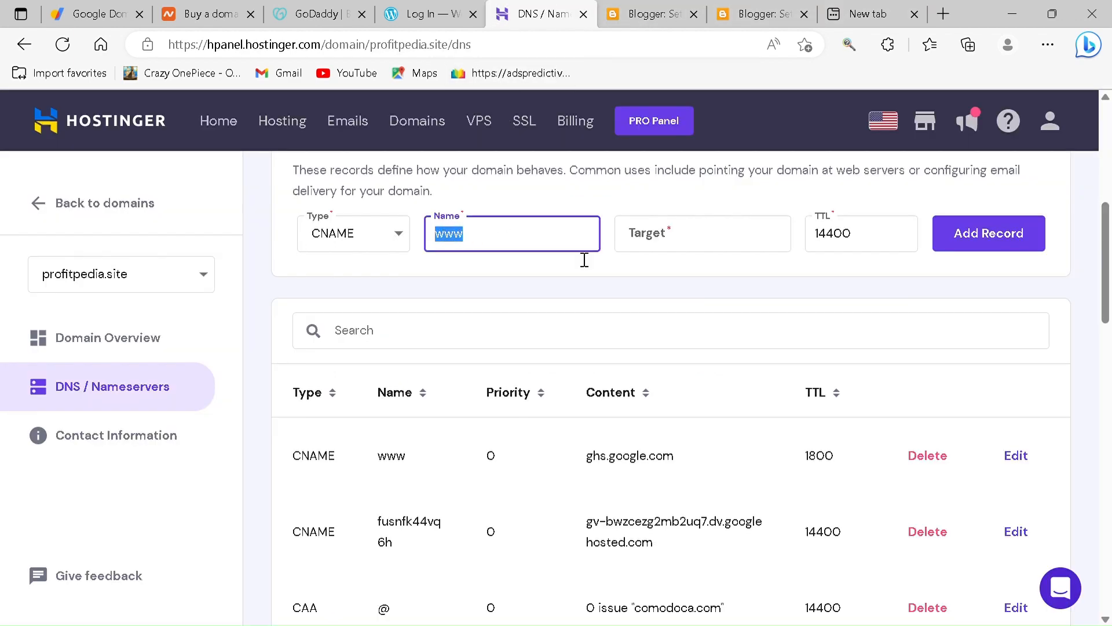
click(672, 236)
click(742, 12)
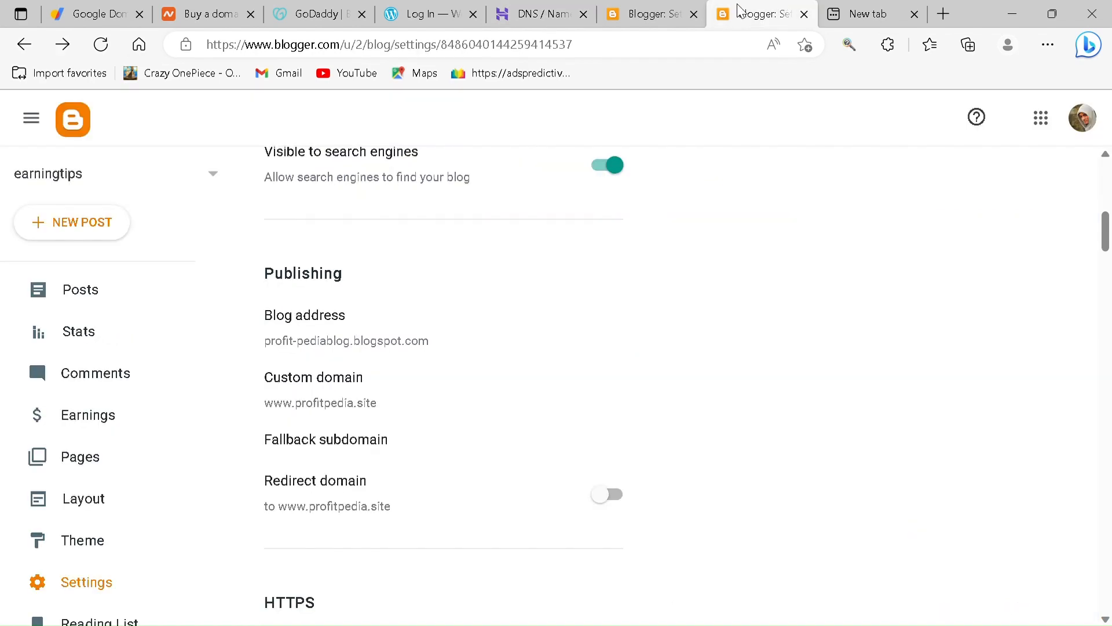
click(651, 14)
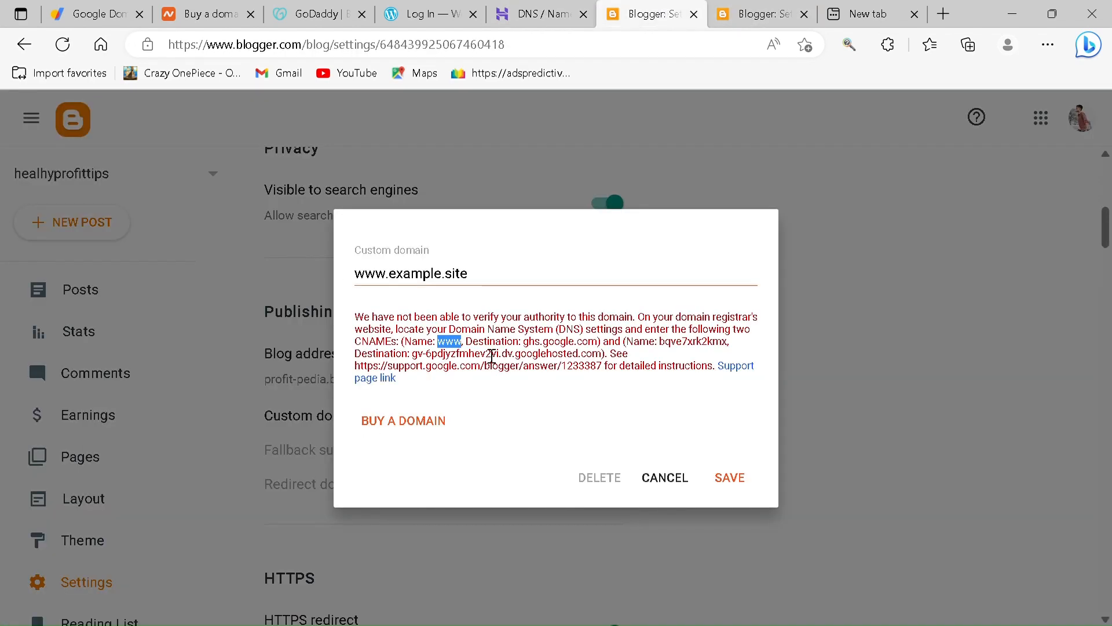
drag(465, 346, 529, 348)
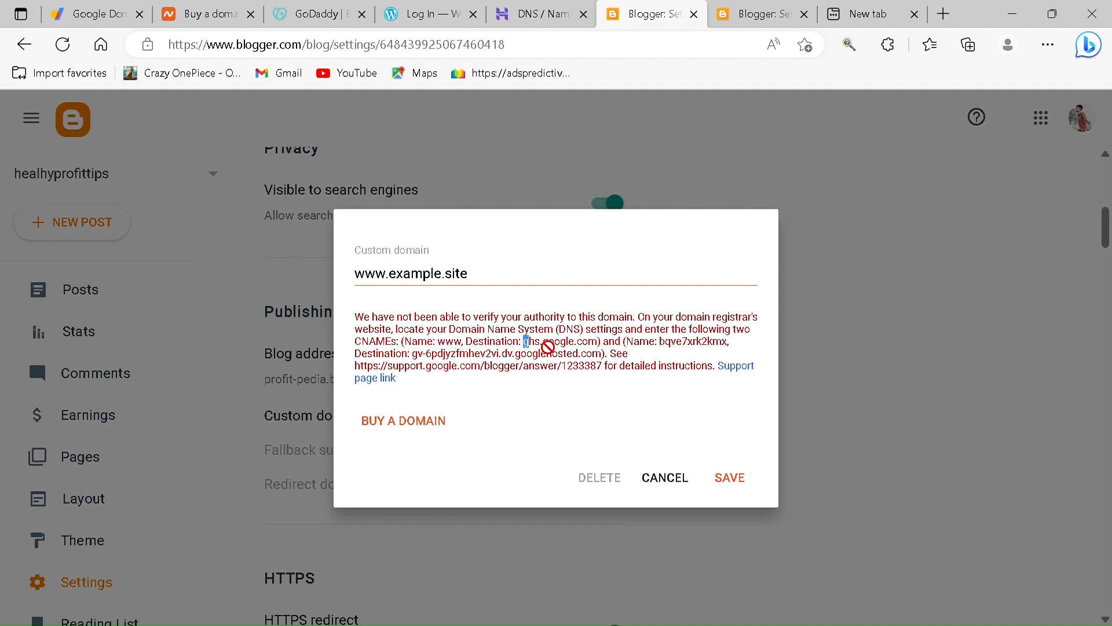
drag(524, 342, 598, 343)
key(ctrl+c)
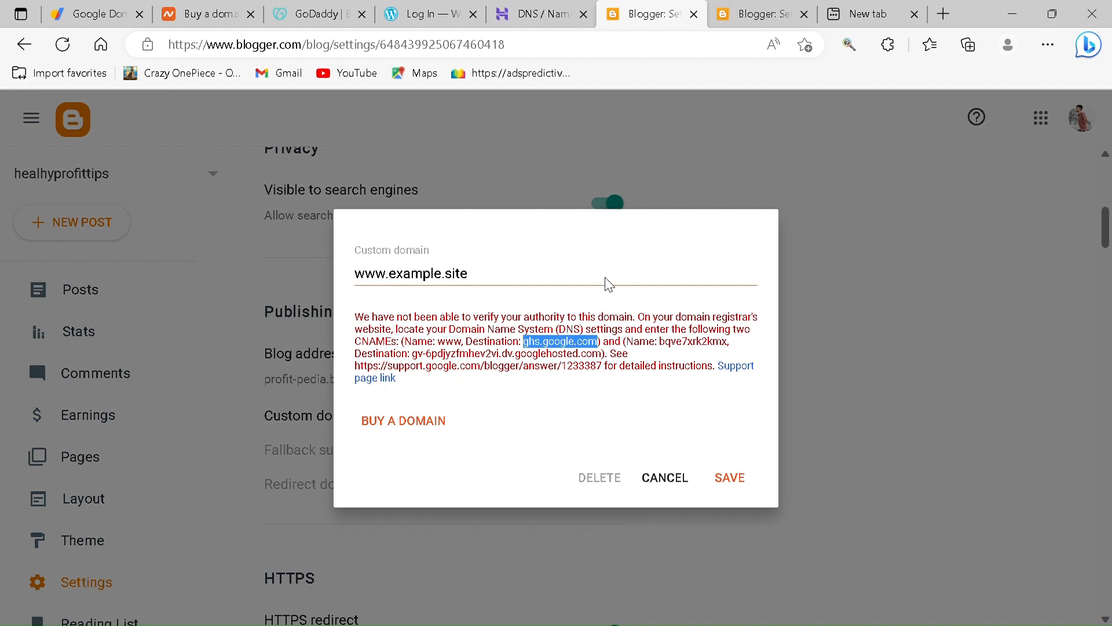
key(ctrl+Tab)
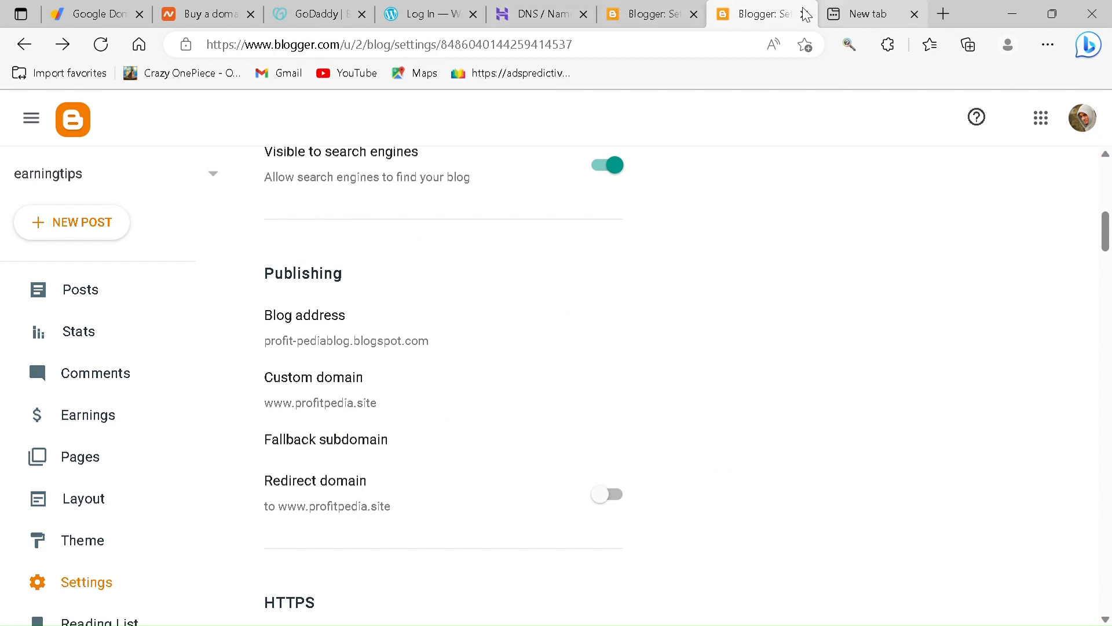
click(564, 17)
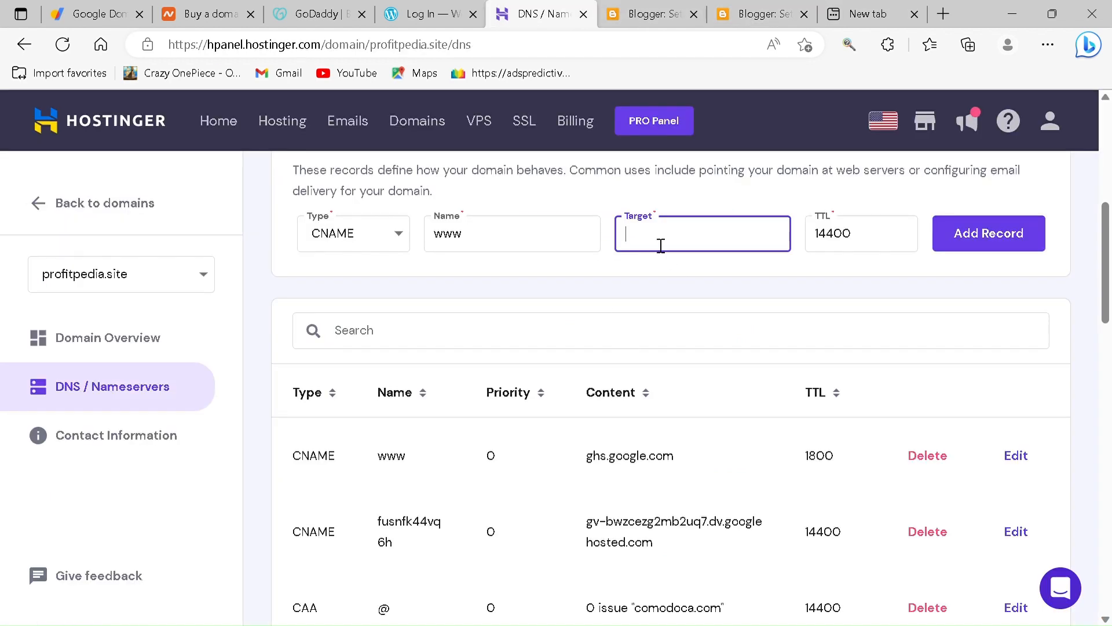
key(ctrl+v)
- Set the TTL of the new www CNAME record to 1800
mouse_move(738, 239)
mouse_down()
mouse_move(656, 237)
mouse_move(756, 237)
mouse_up()
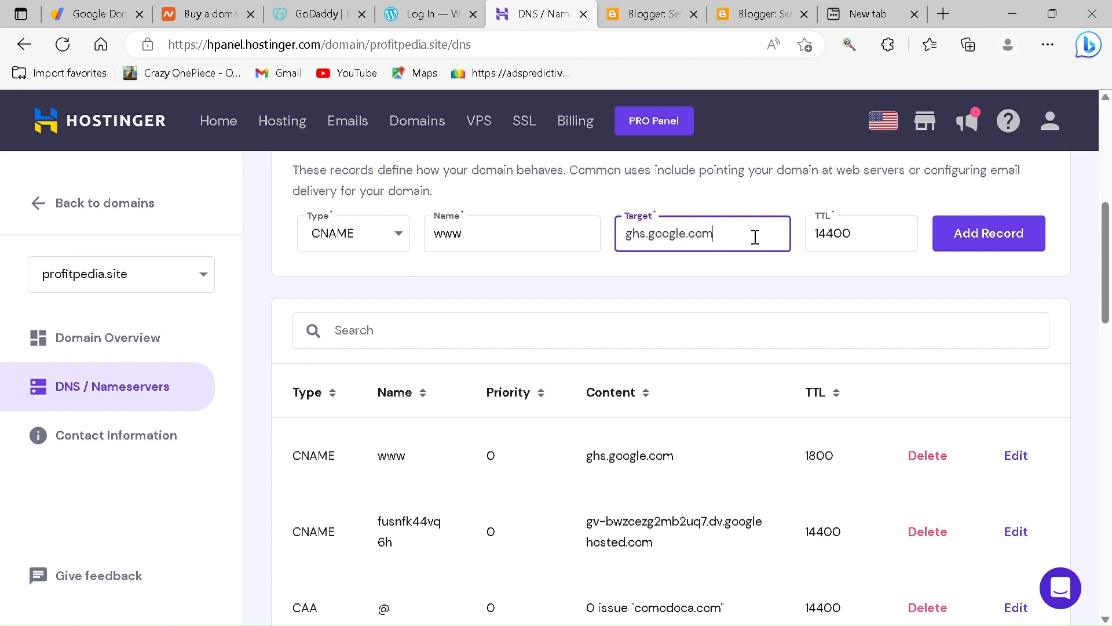
click(882, 240)
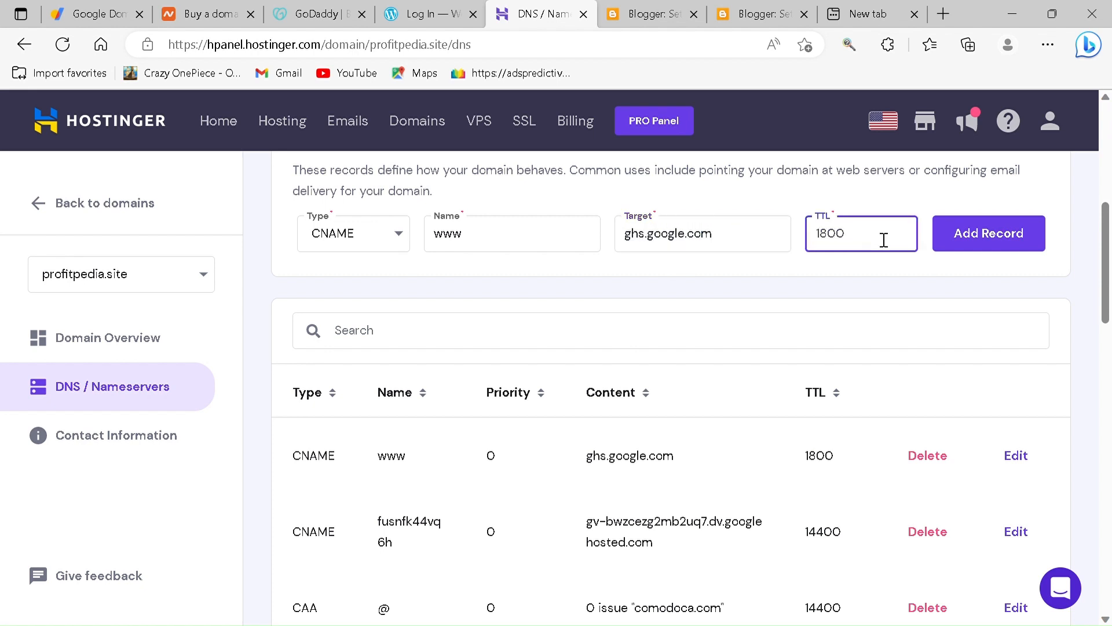
mouse_move(862, 240)
mouse_down()
mouse_move(832, 240)
mouse_move(882, 245)
mouse_up()
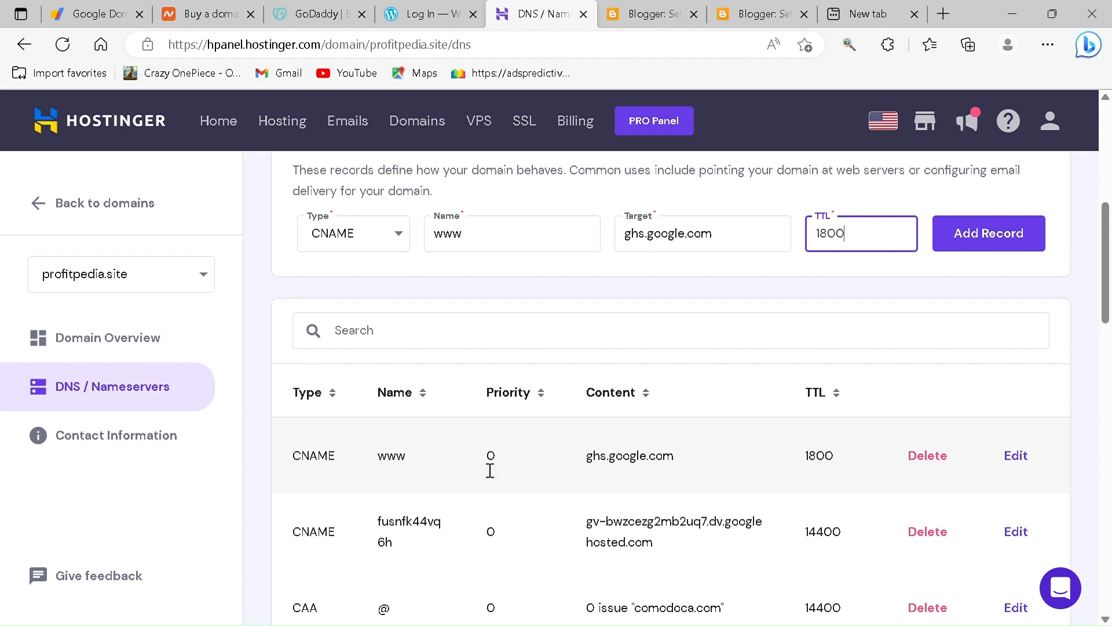
- Try to replace the new record's name with the second CNAME name from Blogger's instructions, and clear the name field
click(659, 7)
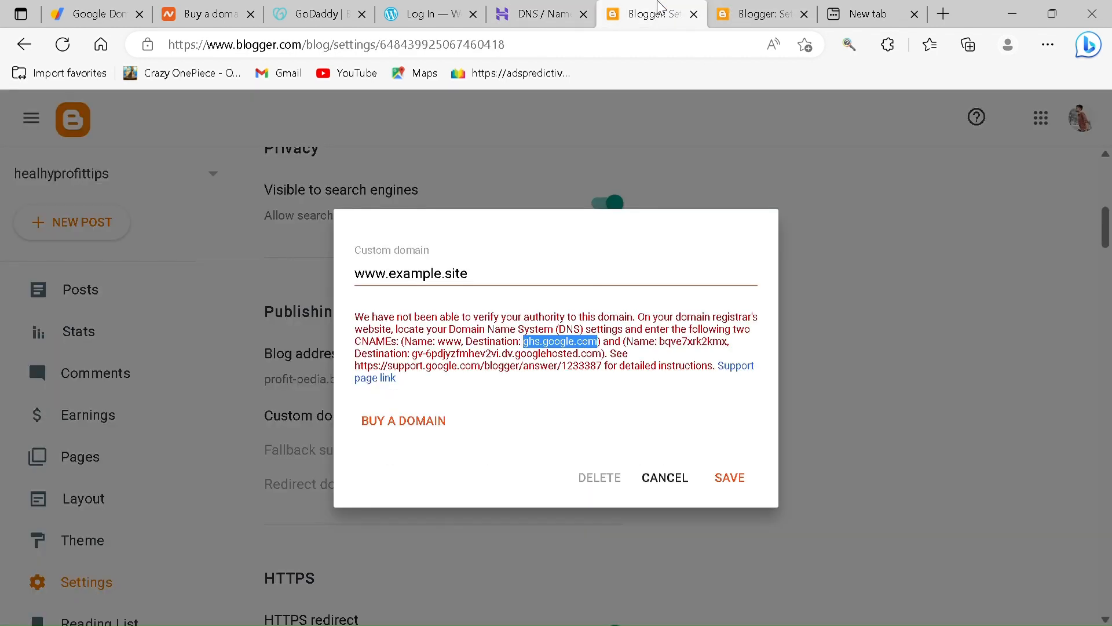
click(690, 351)
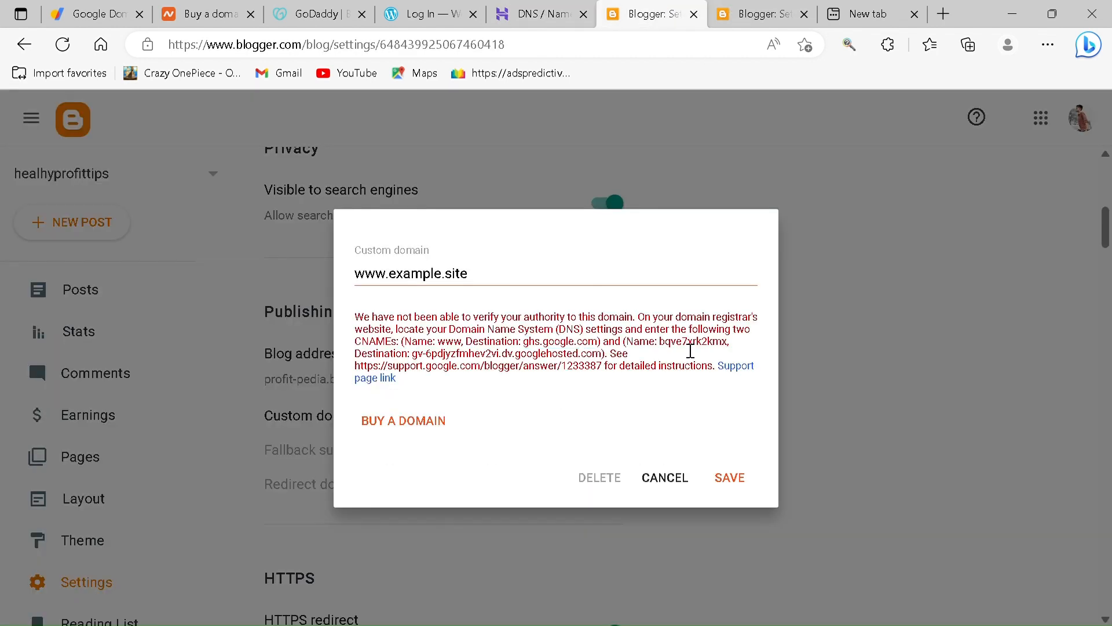
drag(661, 341, 735, 352)
click(521, 11)
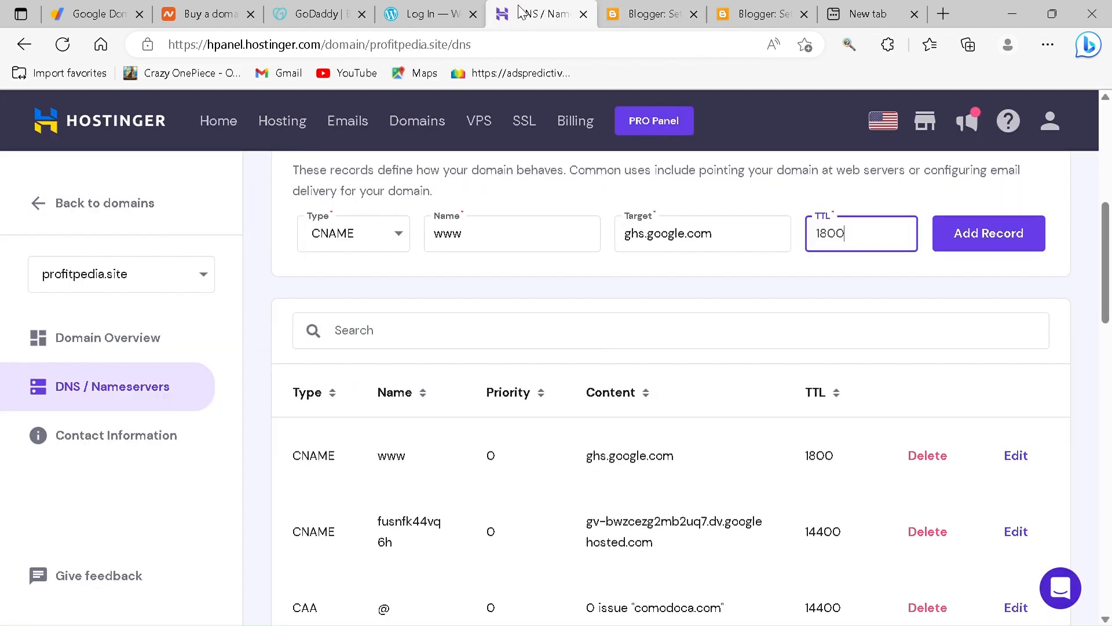
click(490, 242)
double_click(448, 243)
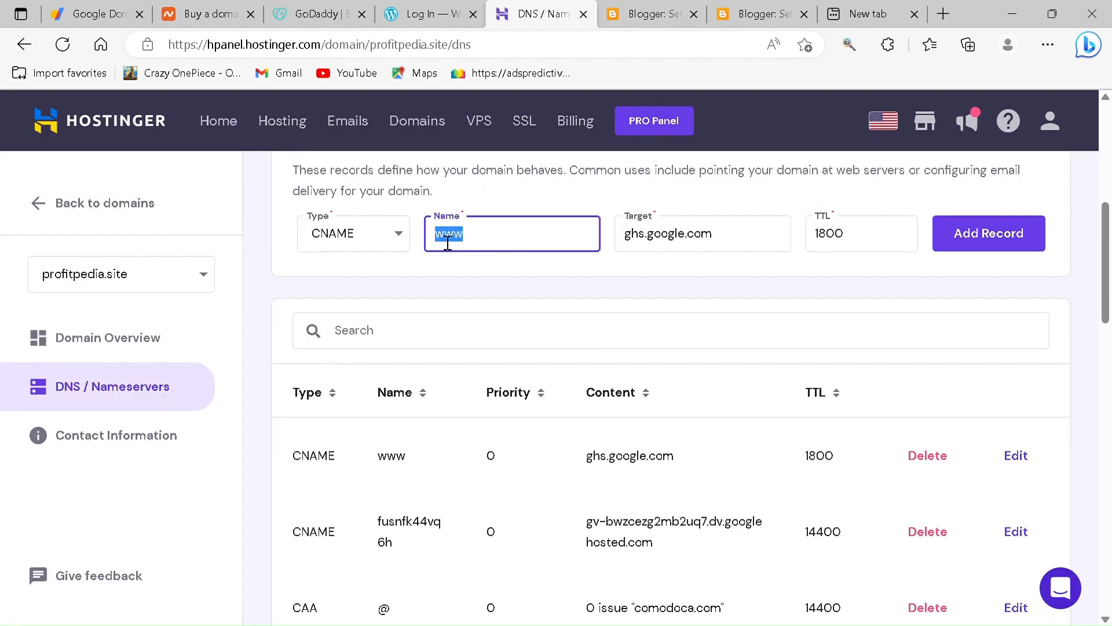
key(BackSpace)
key(ctrl+v)
drag(529, 248, 417, 241)
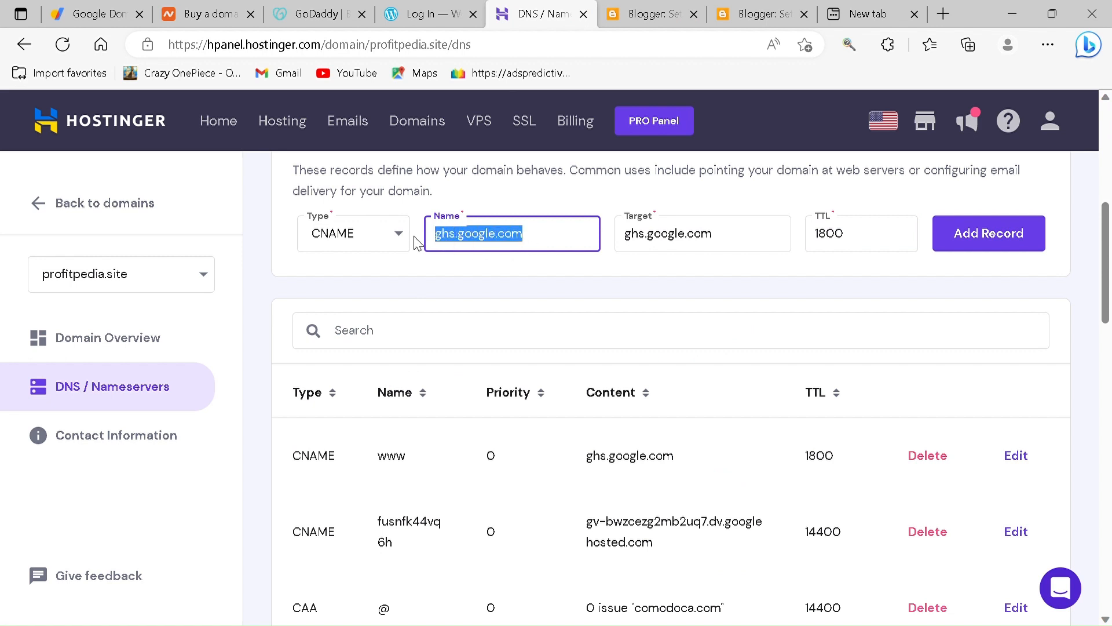
key(BackSpace)
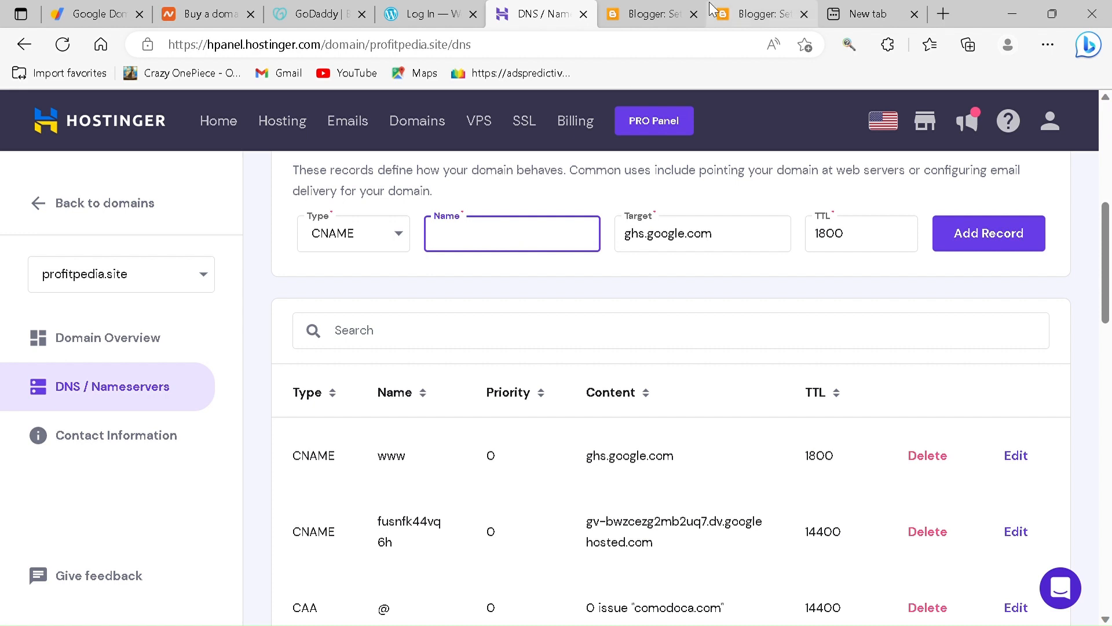
- Select the second CNAME's destination in Blogger's DNS instructions, and clear the new record's target in Hostinger
click(654, 12)
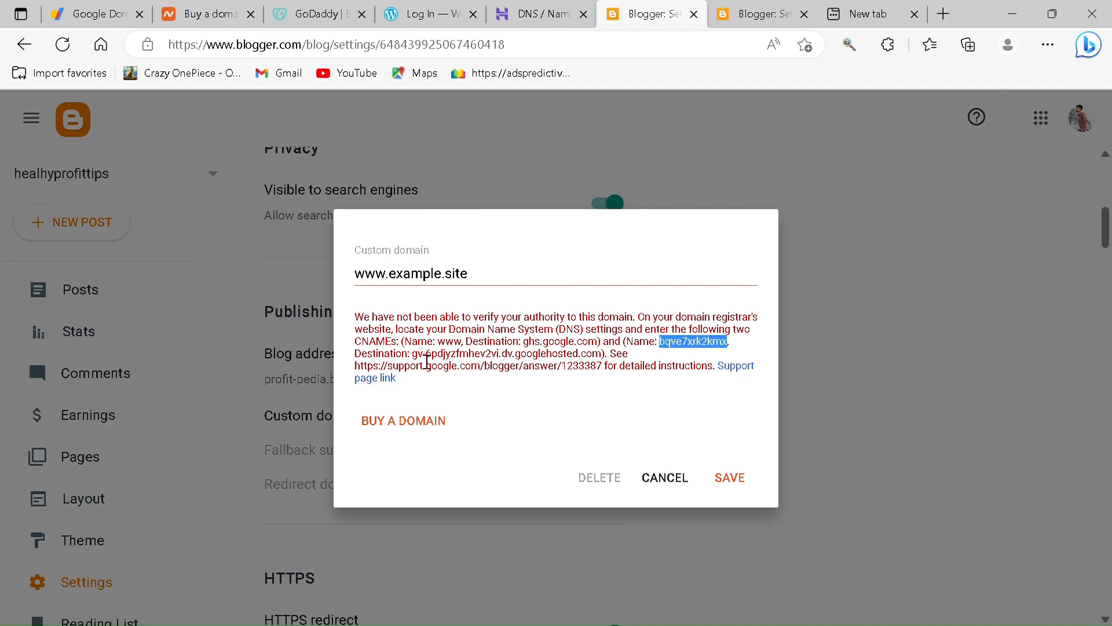
drag(412, 354, 582, 360)
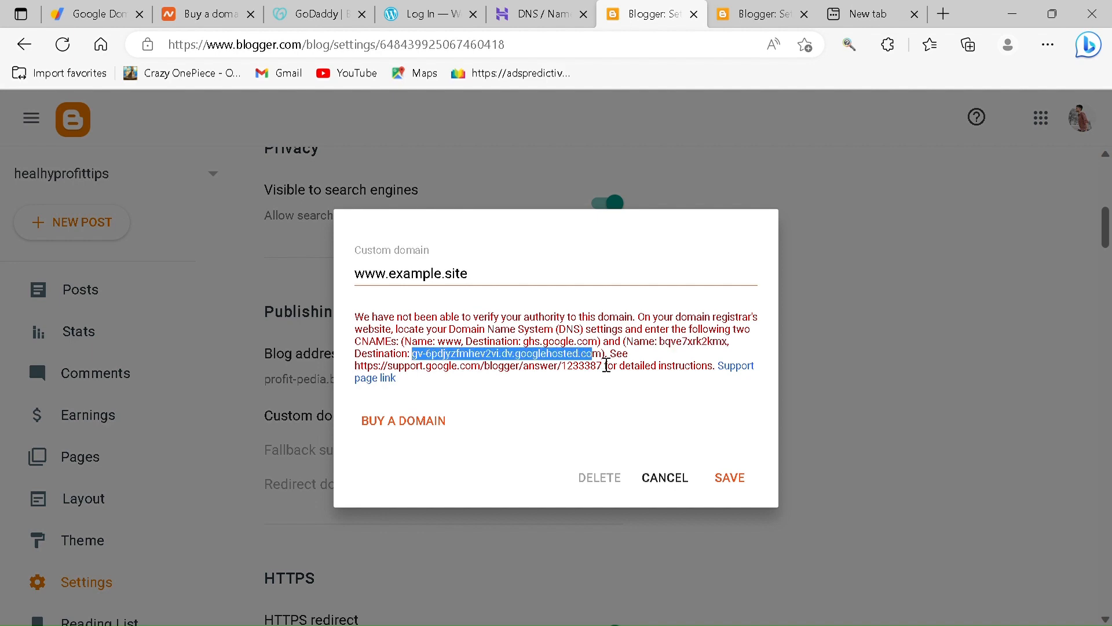
drag(606, 365, 603, 362)
click(568, 11)
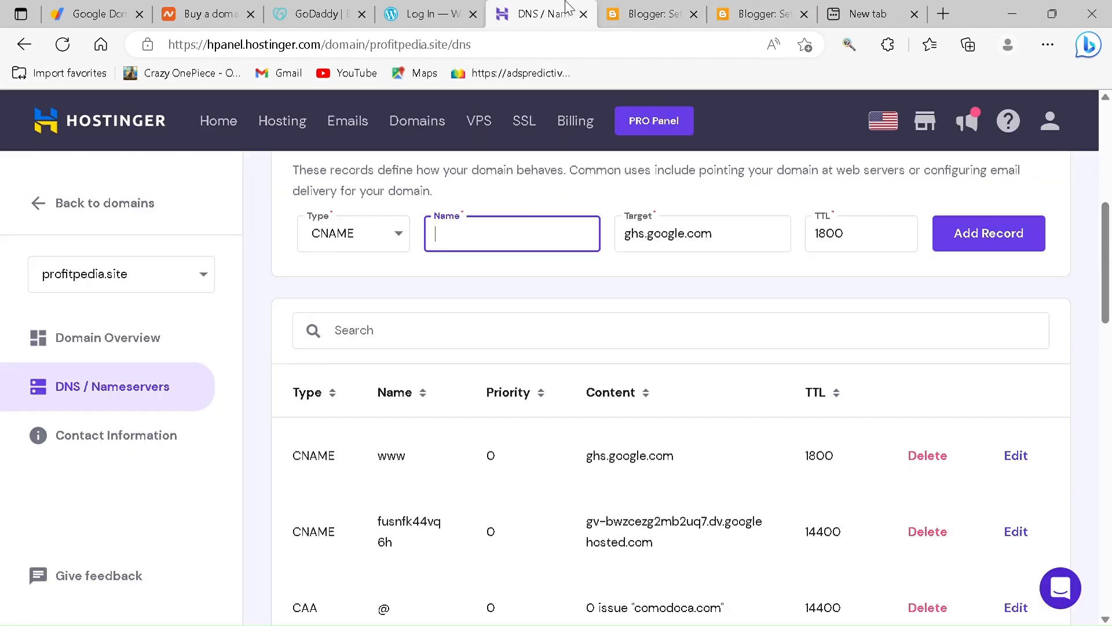
drag(742, 230, 614, 233)
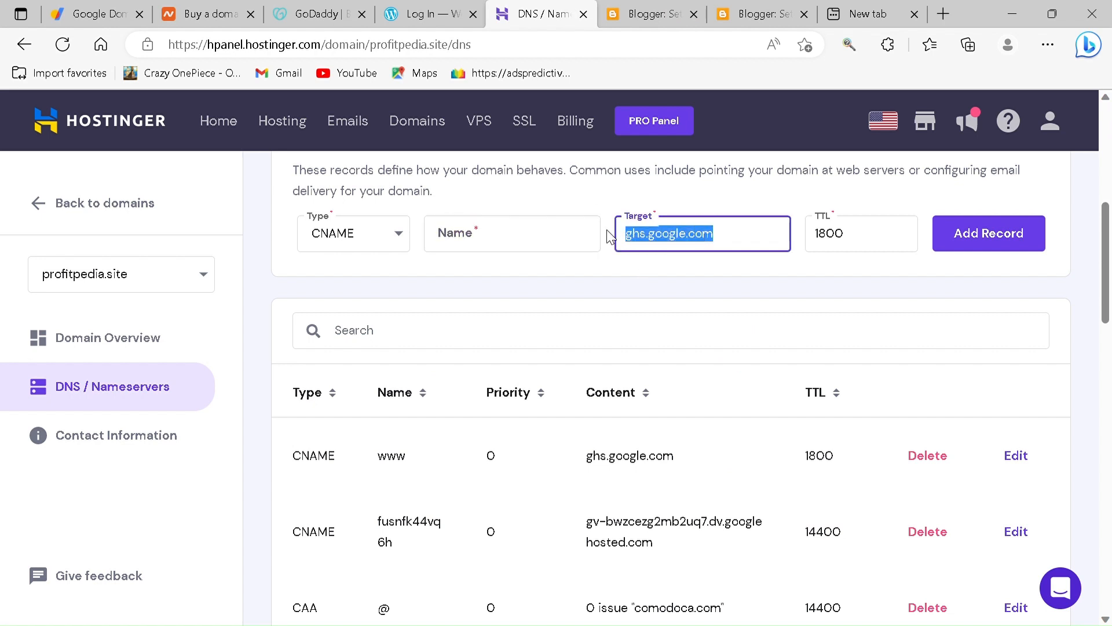
key(BackSpace)
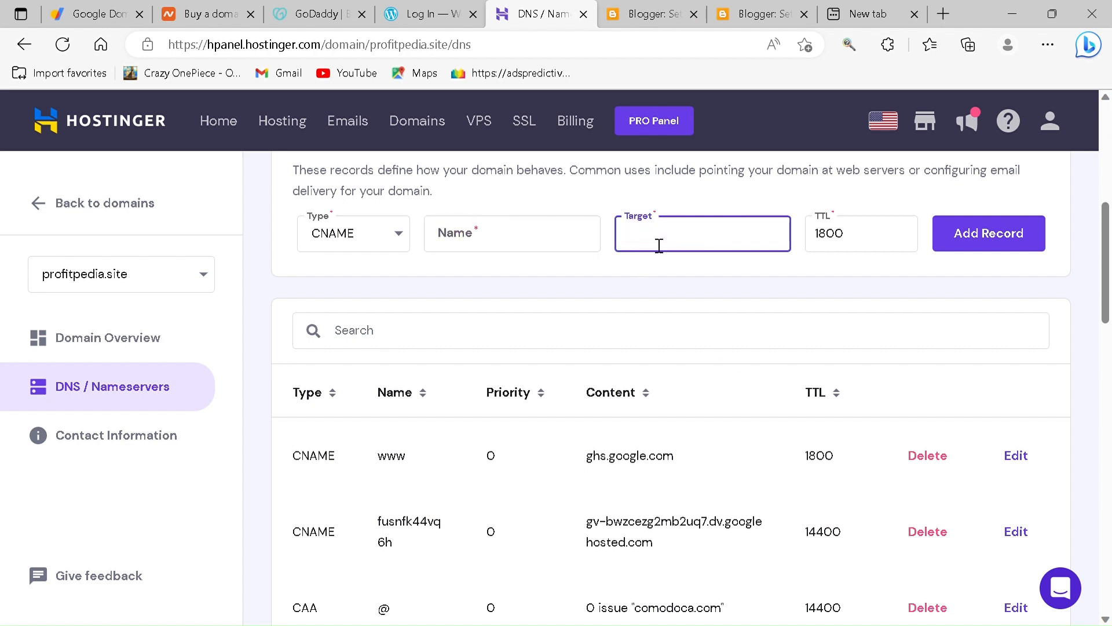
- Set the new record's TTL to 14400 and check the name and content of the existing second CNAME record
click(855, 244)
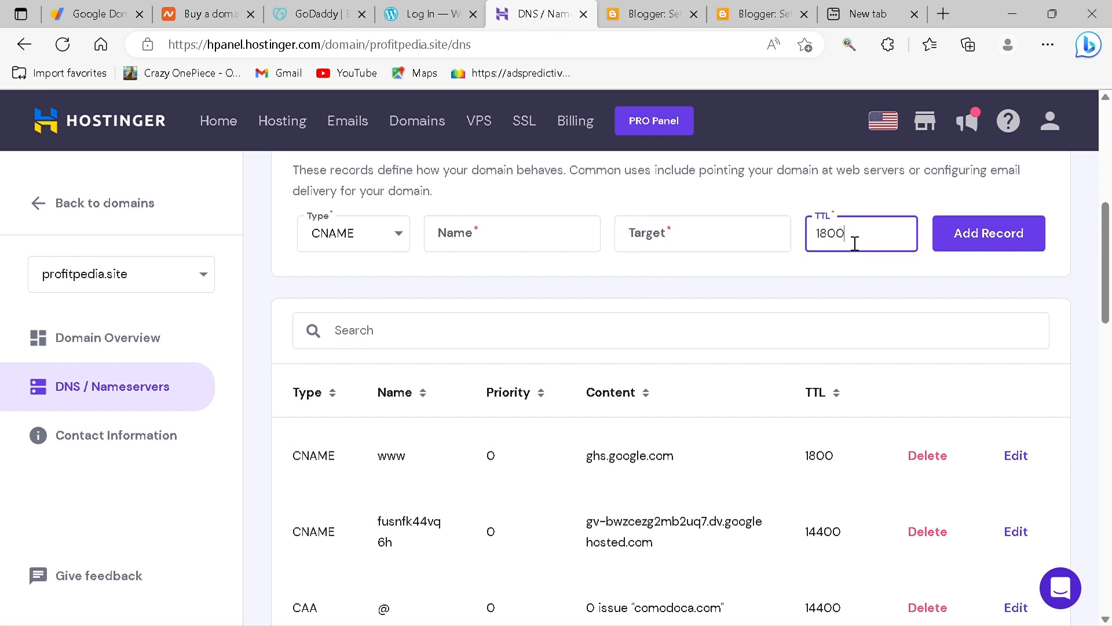
drag(855, 244, 829, 244)
key(BackSpace)
text(14400)
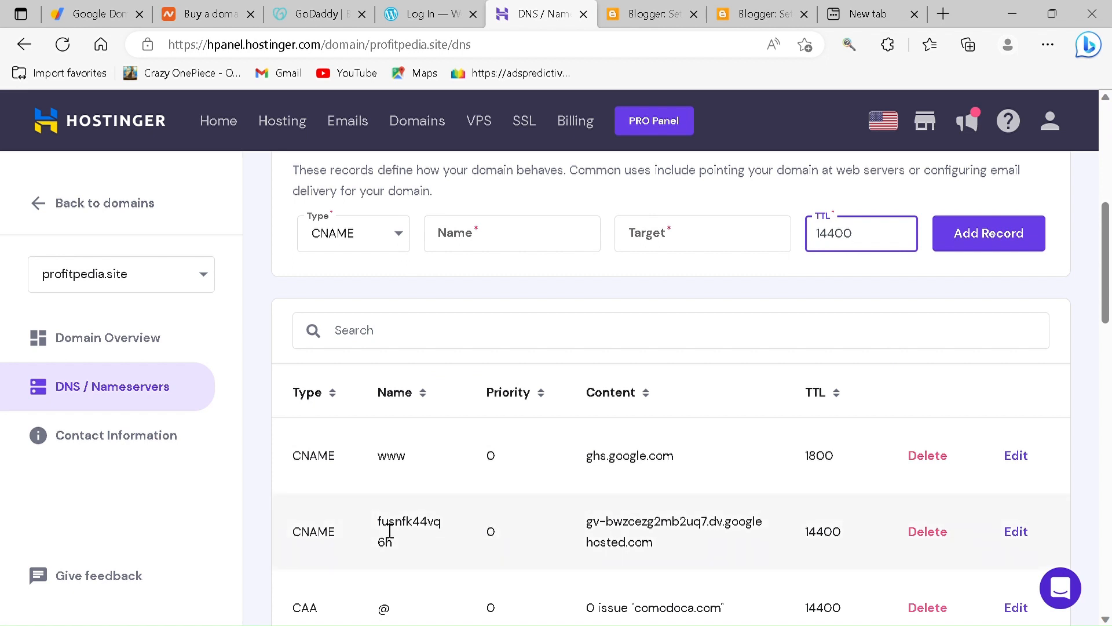
drag(376, 524, 672, 531)
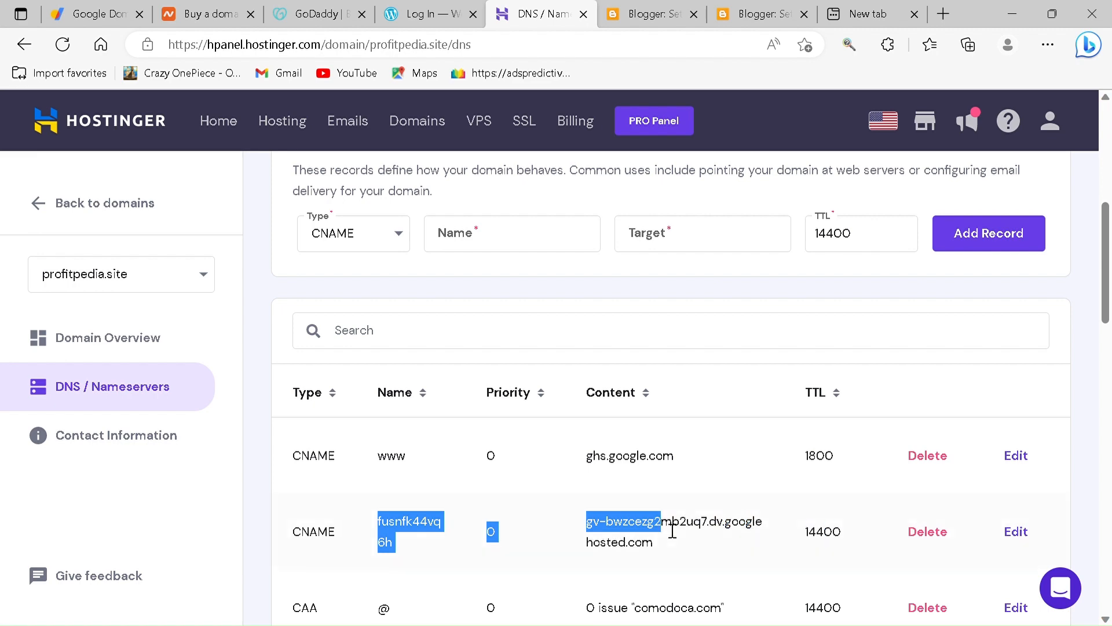
click(629, 526)
- Cancel the custom domain entry on the healhyprofittips blog in Blogger, and review the custom domain setting of the earningtips blog
click(643, 14)
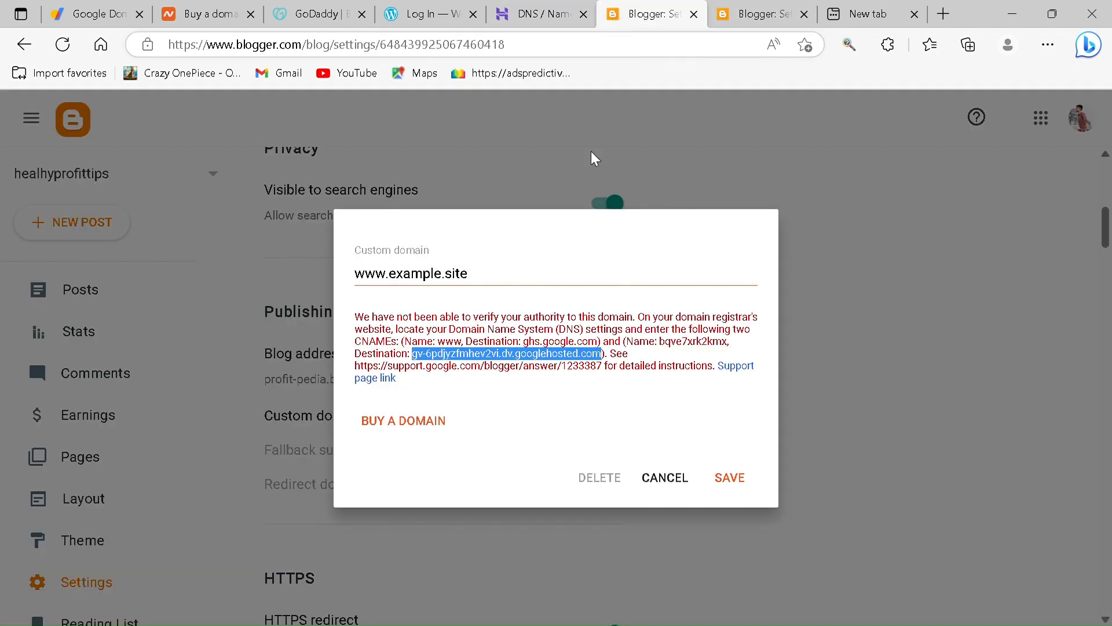
click(665, 478)
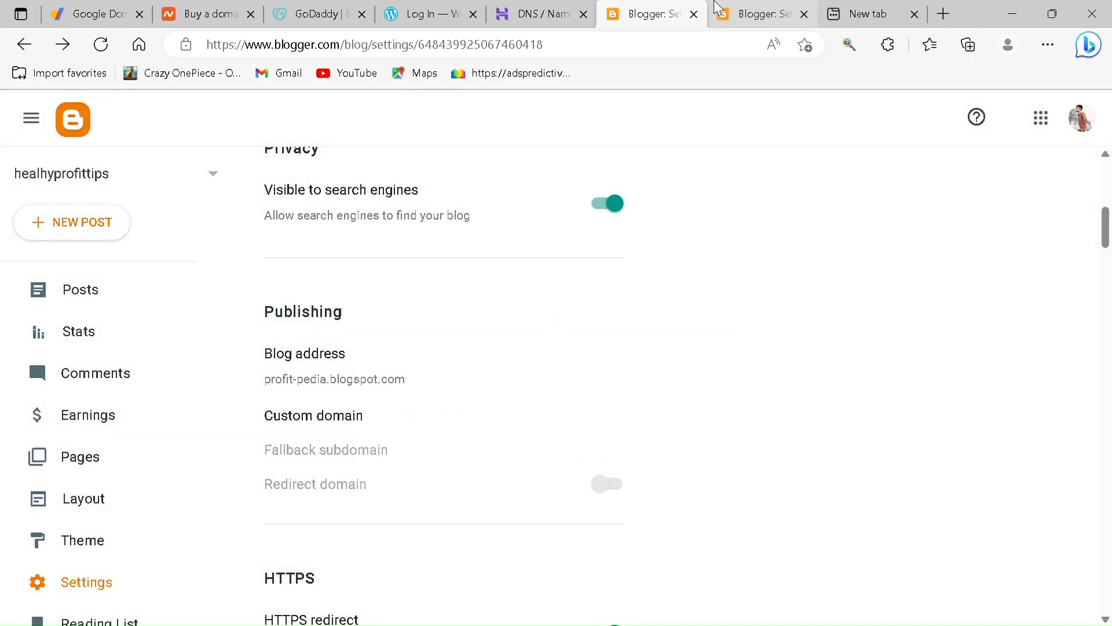
click(739, 9)
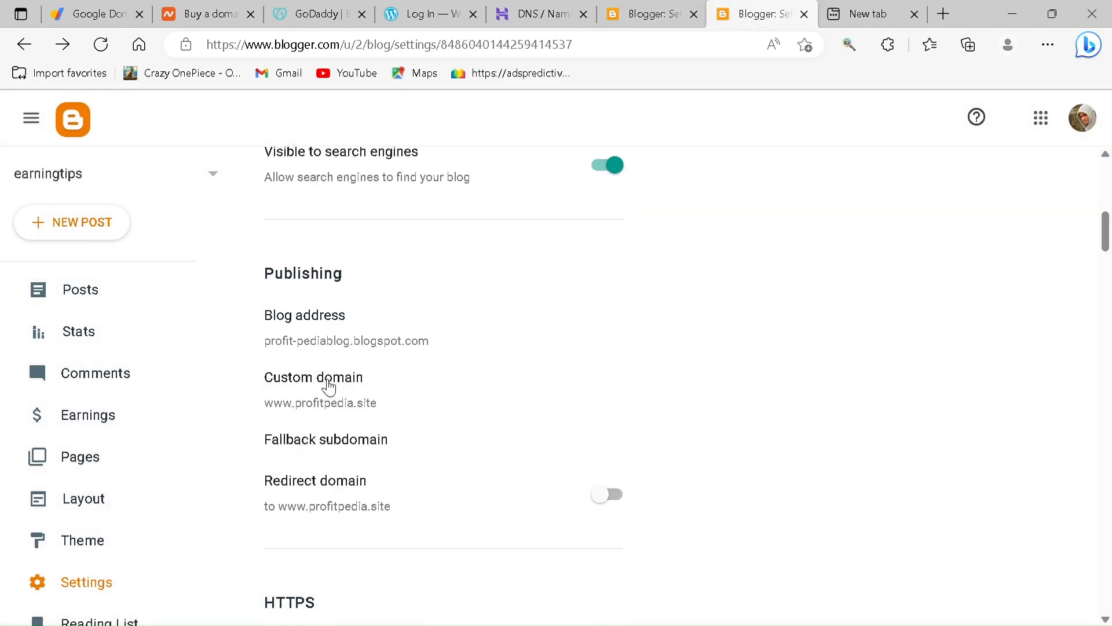
click(325, 385)
drag(558, 320, 609, 326)
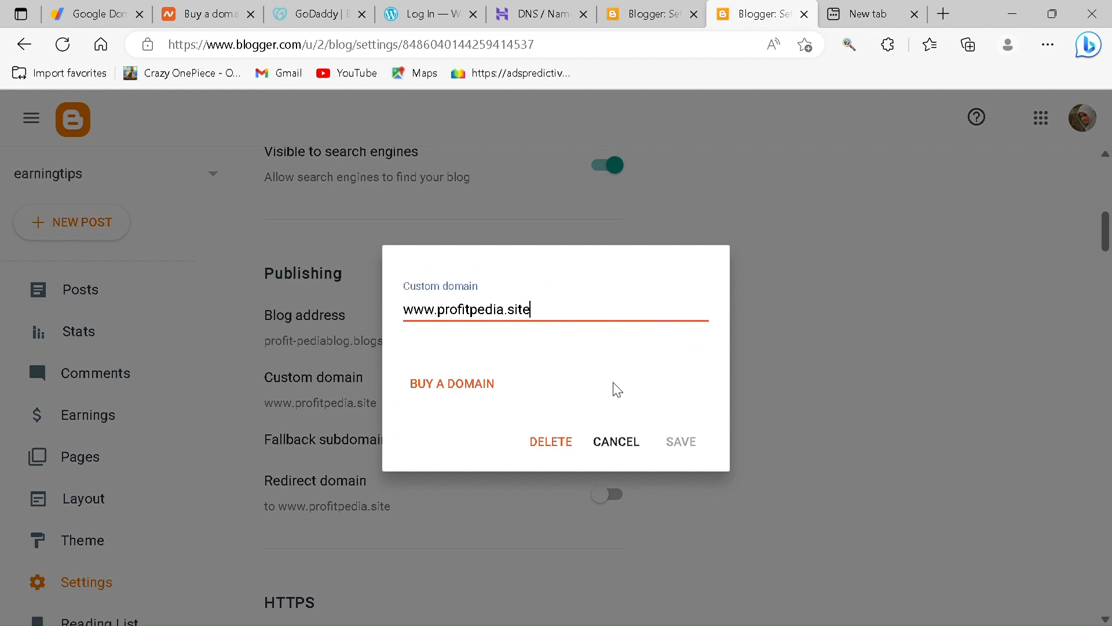
click(628, 443)
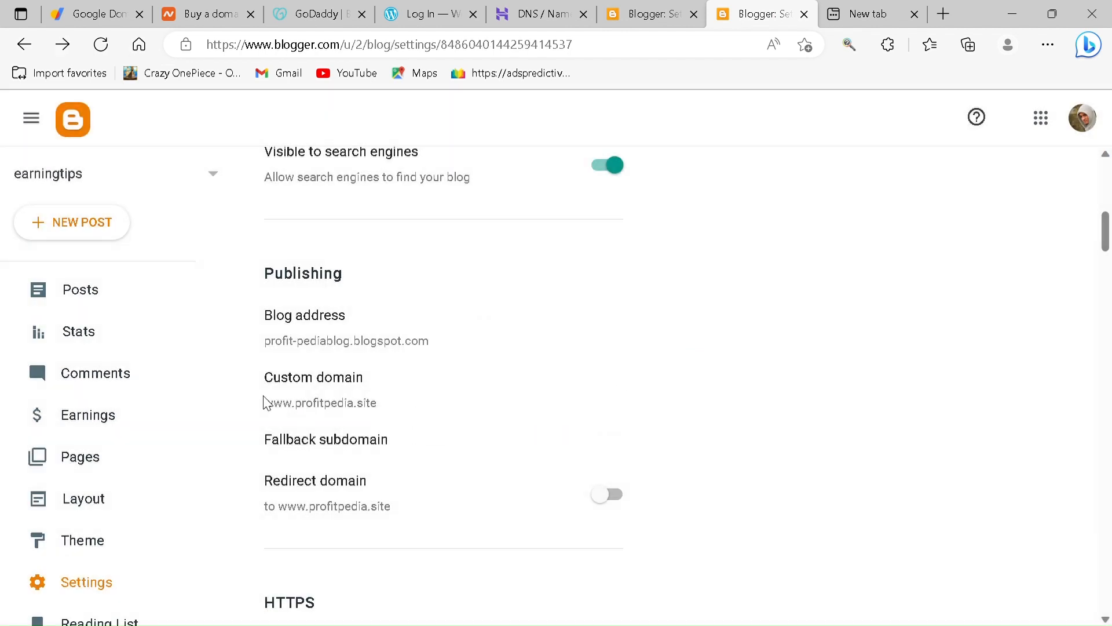
drag(265, 401, 454, 405)
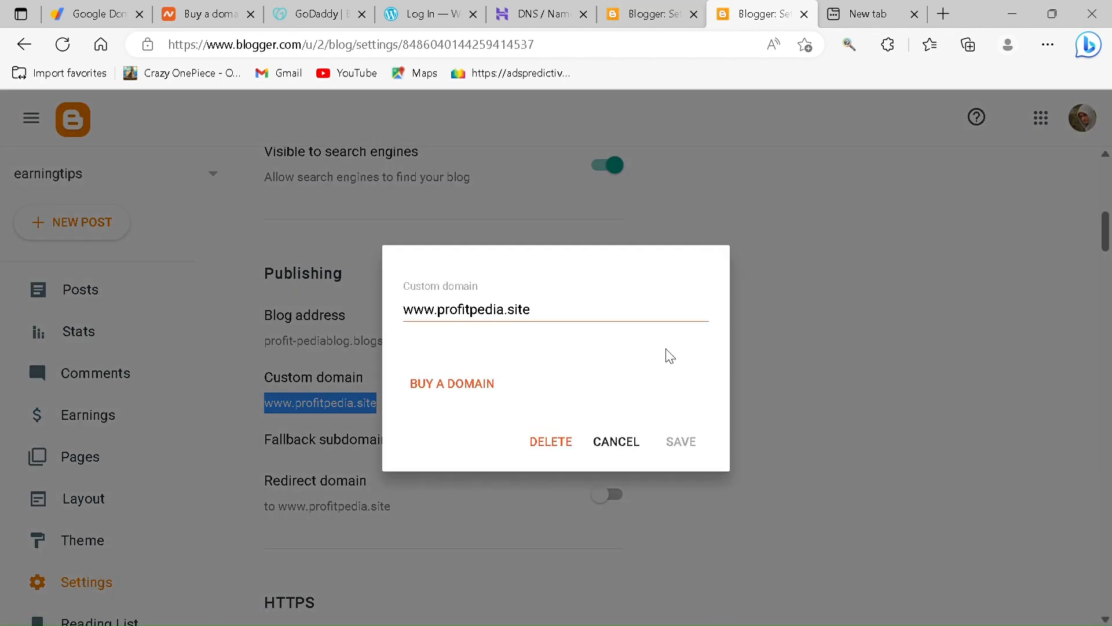
click(614, 445)
- Switch to Hostinger, open its SSL certificates page and highlight the page heading
click(525, 12)
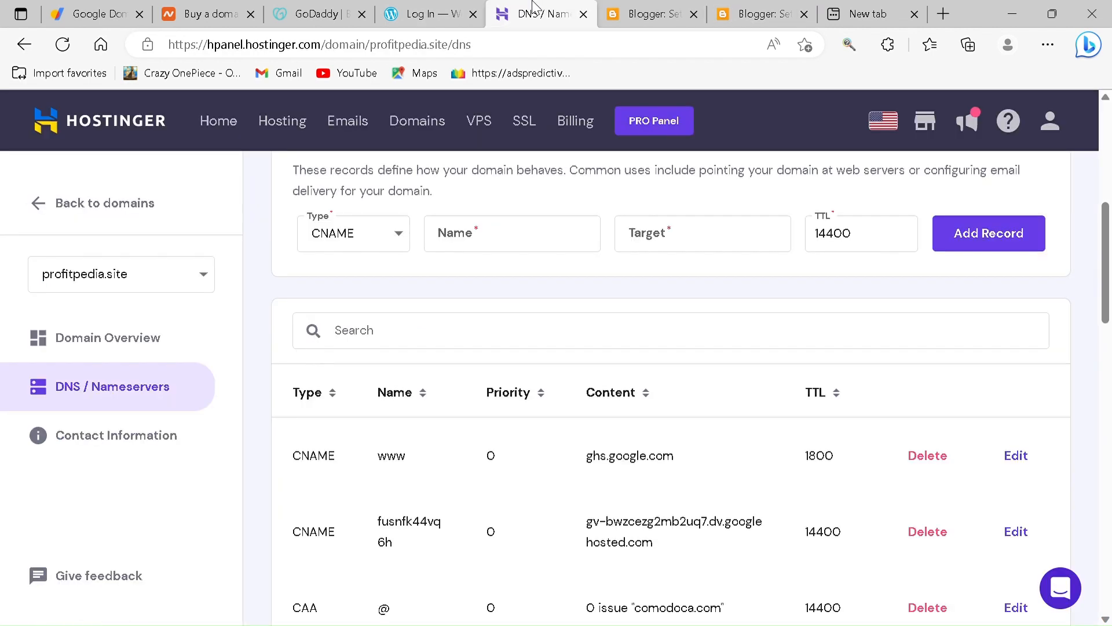
click(525, 120)
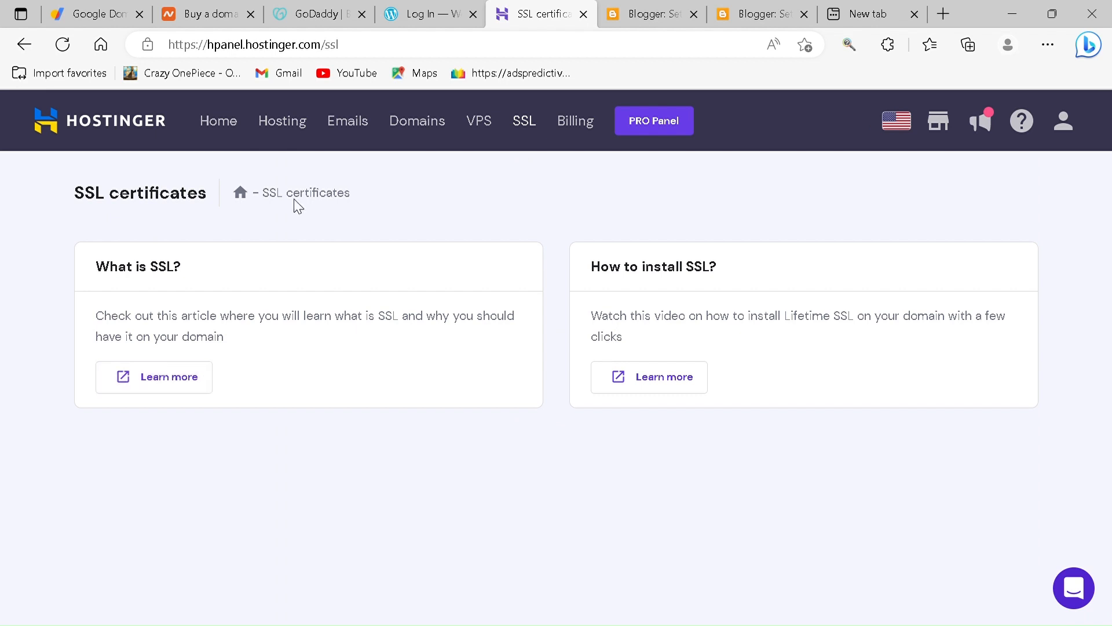
drag(210, 198, 81, 175)
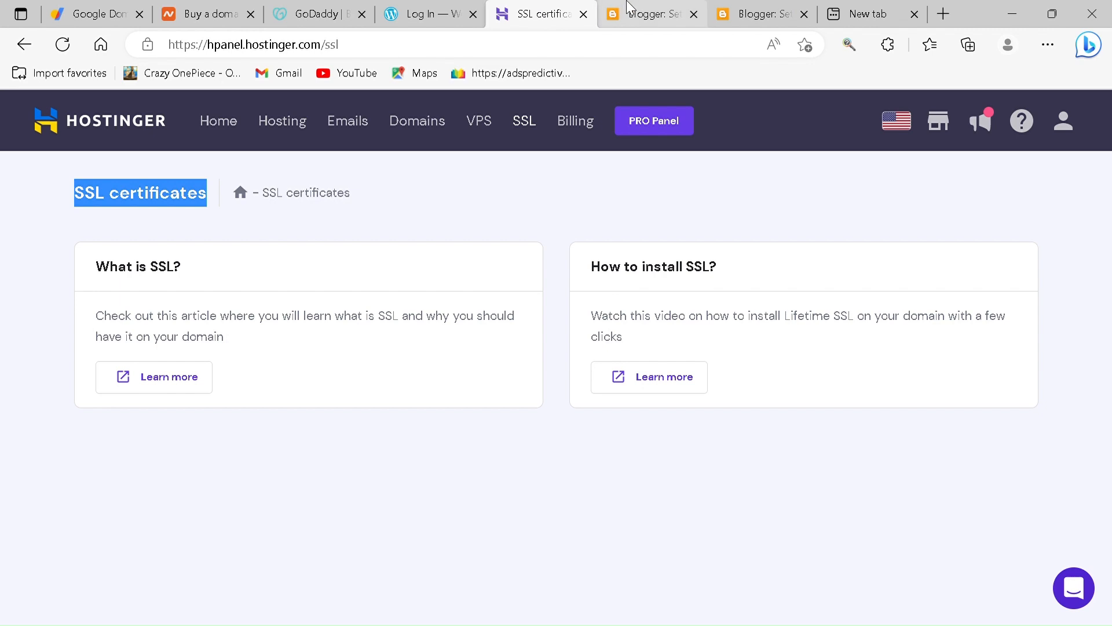
- Write a closing message beginning "thanks forr" in the address bar of the empty browser tab
click(867, 14)
click(498, 50)
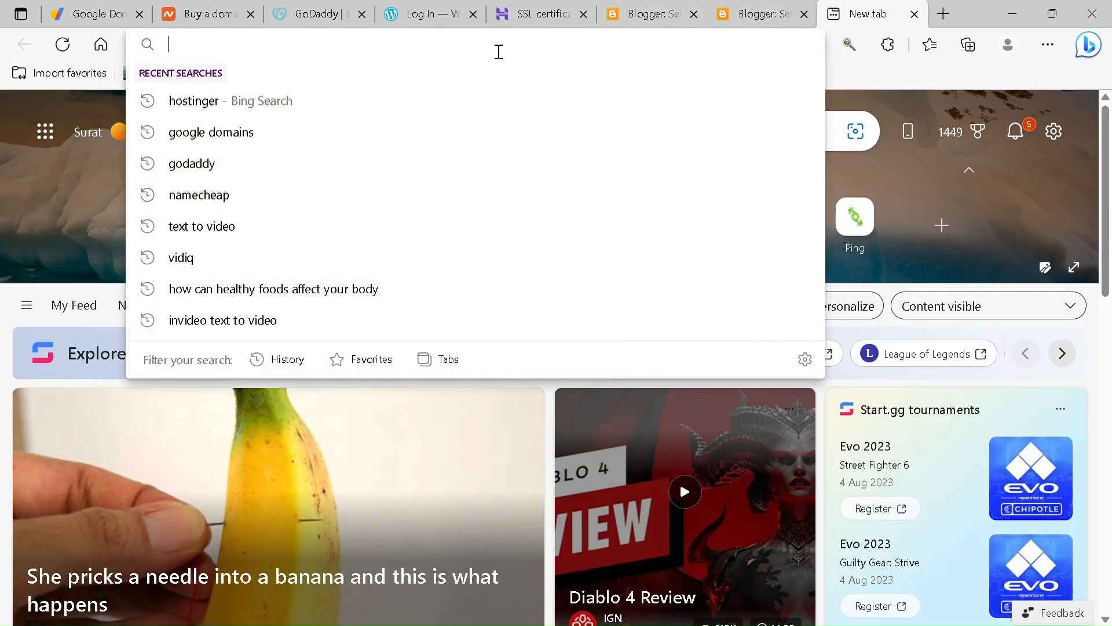
text(rhanks)
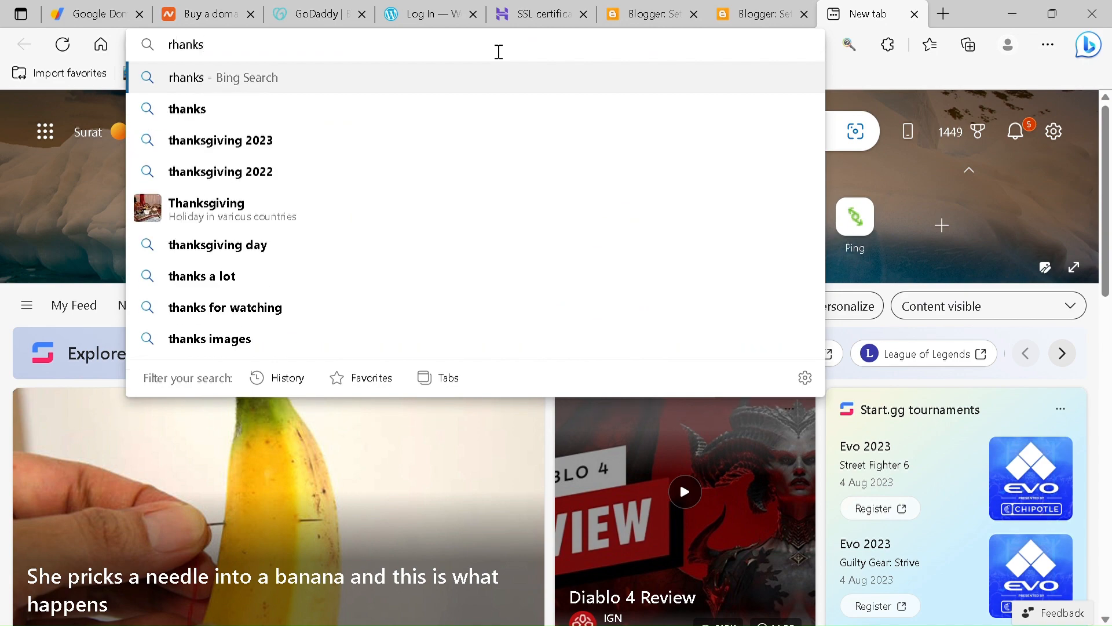
key(BackSpace)
key(BackSpace)
key(BackSpace)
key(BackSpace)
key(BackSpace)
key(BackSpace)
text(r)
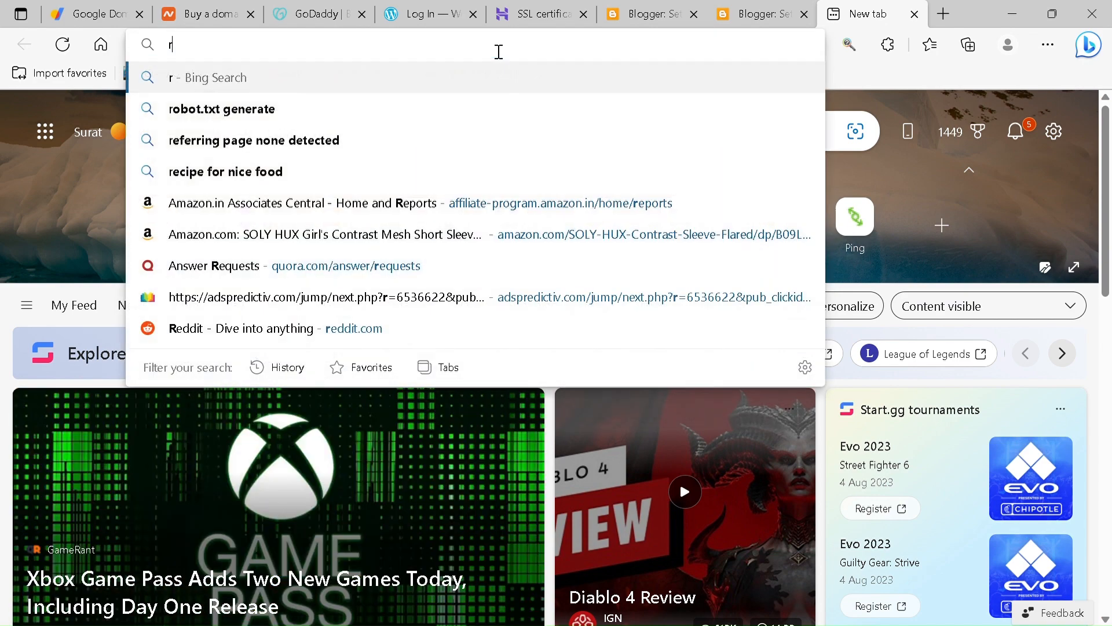
key(BackSpace)
text(than)
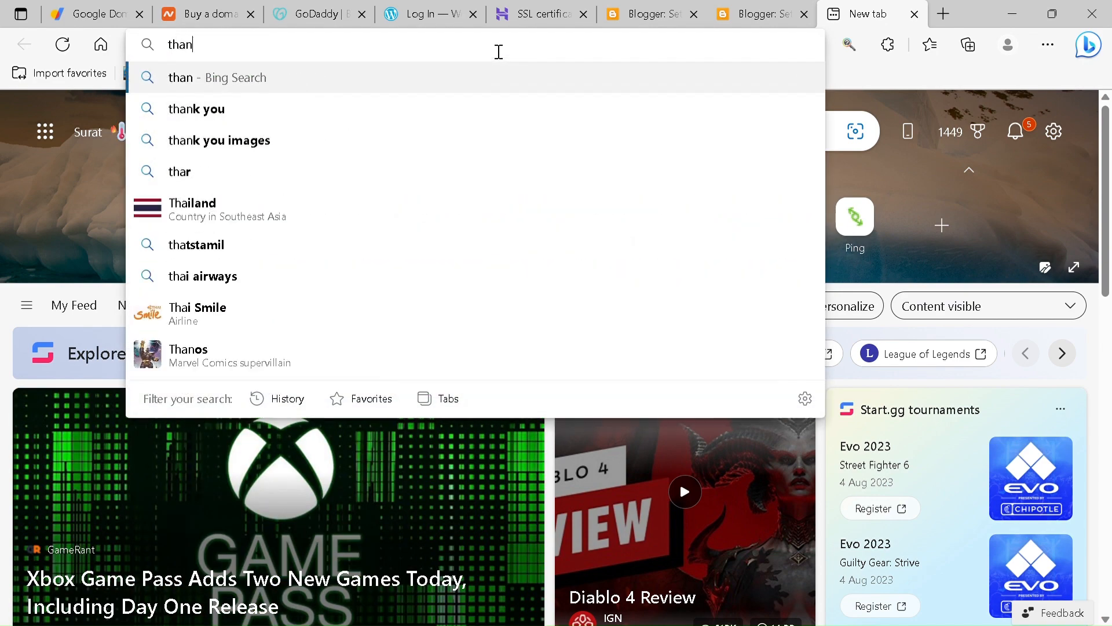
text(ks forr wa)
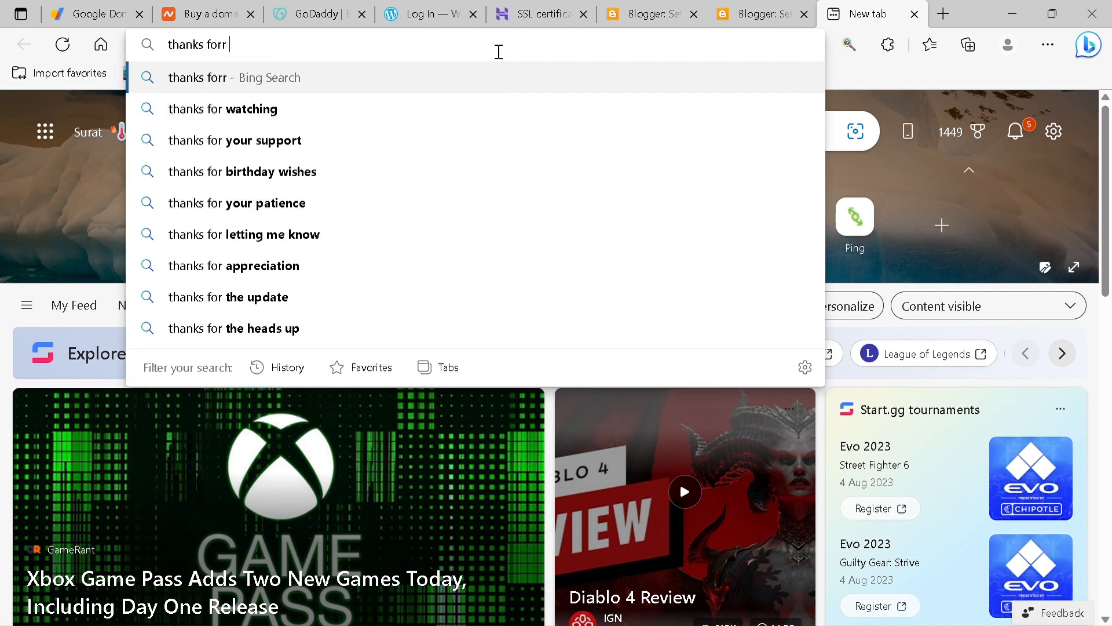